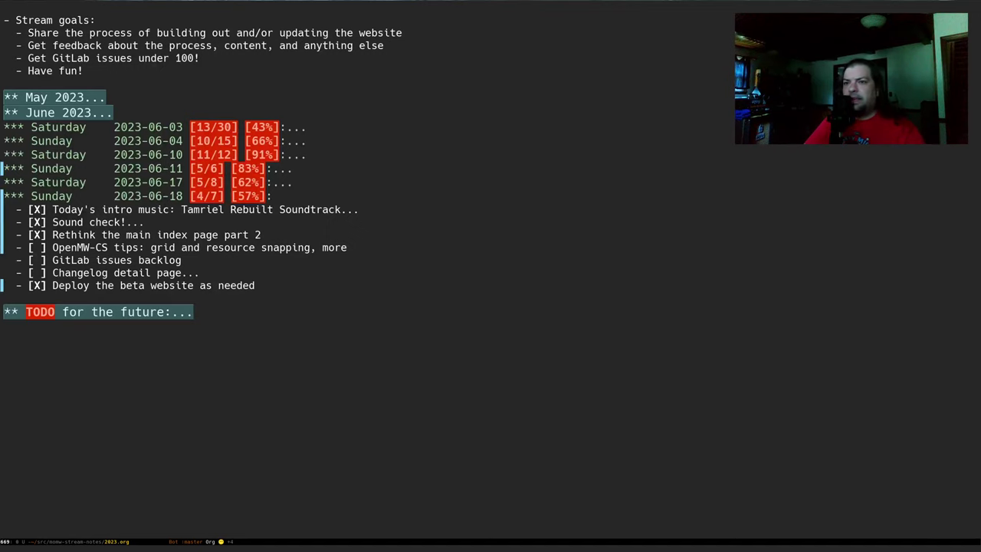
Mark the "GitLab issues backlog" item as done in the 2023-06-18 checklist.
{"action": "key", "text": "Up"}
{"action": "key", "text": "Up"}
{"action": "key", "text": "Up"}
{"action": "key", "text": "Up"}
{"action": "key", "text": "Up"}
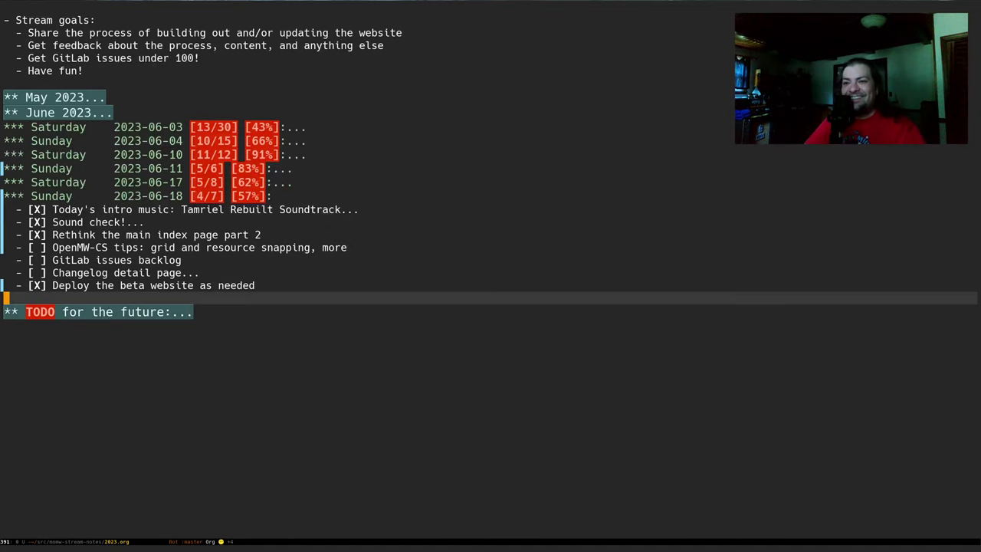
{"action": "key", "text": "Down"}
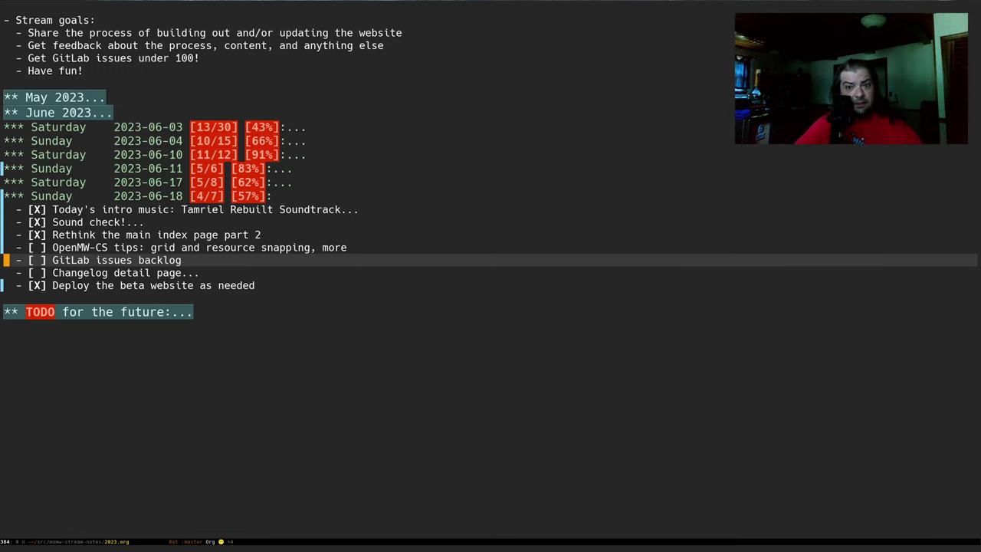
{"action": "key", "text": "ctrl+c"}
{"action": "key", "text": "ctrl+c"}
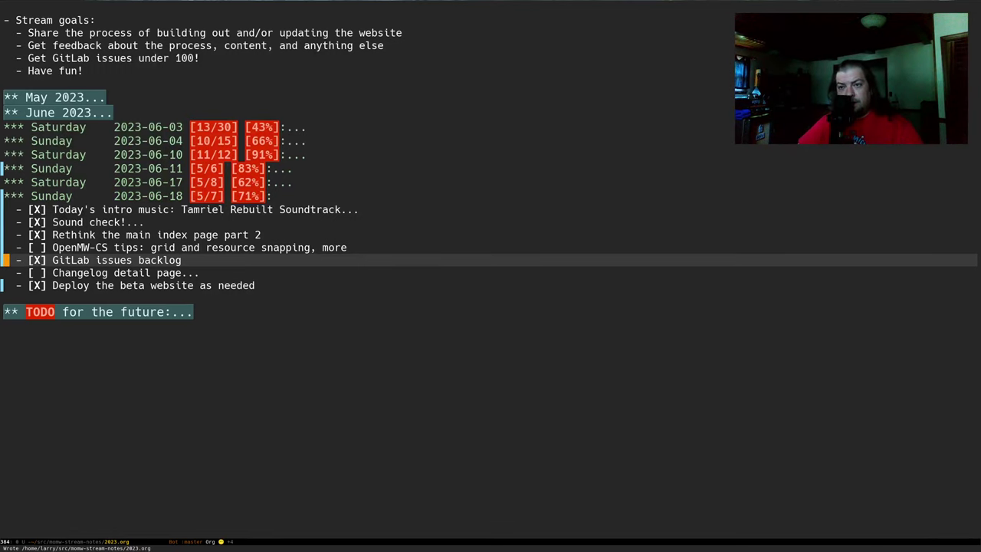
Mark "OpenMW-CS tips: grid and resource snapping, more" as done and save the notes file.
{"action": "key", "text": "Up"}
{"action": "key", "text": "ctrl+c"}
{"action": "key", "text": "ctrl+c"}
{"action": "key", "text": "ctrl+x"}
{"action": "key", "text": "ctrl+s"}
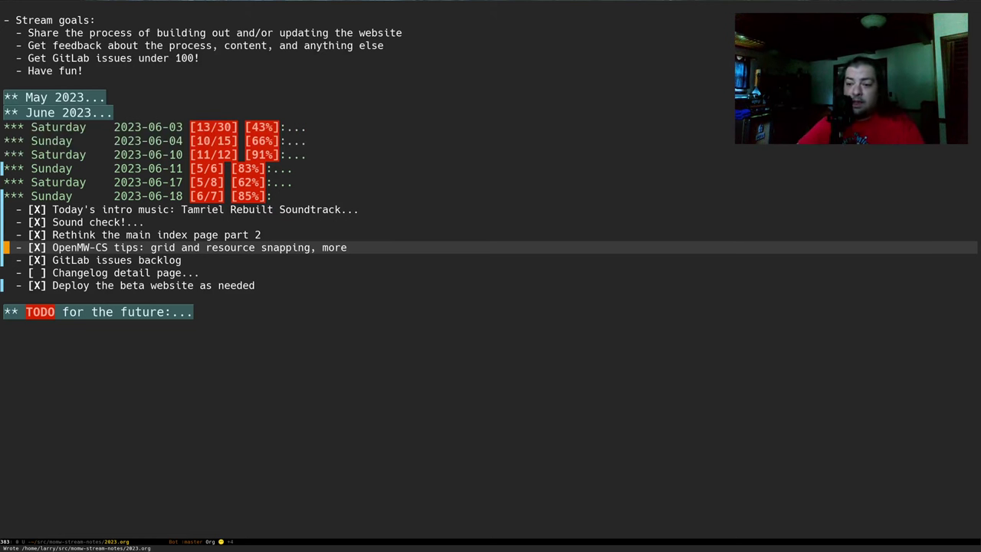
Switch to the terminal and launch the editor with the openmw-cs-dev command.
{"action": "key", "text": "alt+Tab"}
{"action": "key", "text": "alt+Tab"}
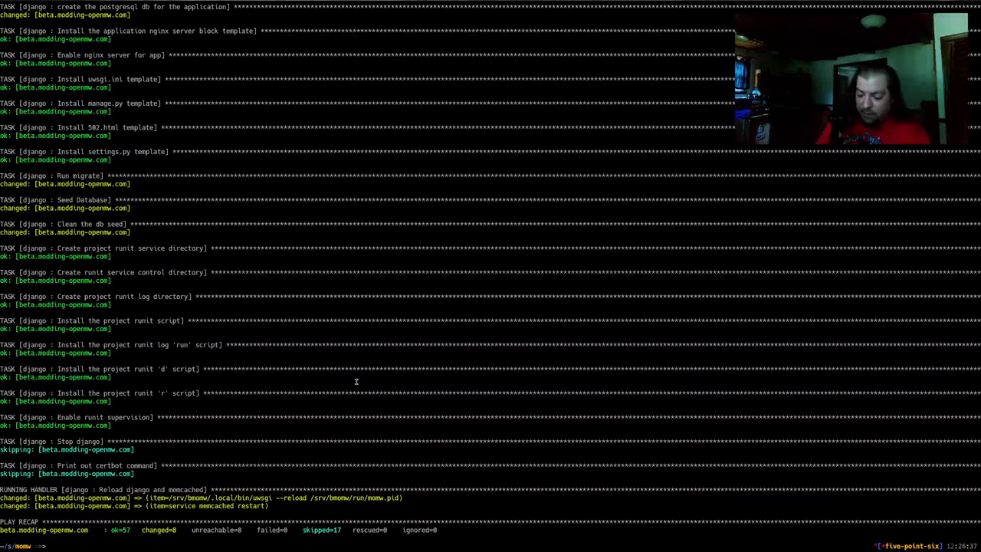
{"action": "type", "text": "op"}
{"action": "key", "text": "Right"}
{"action": "key", "text": "Return"}
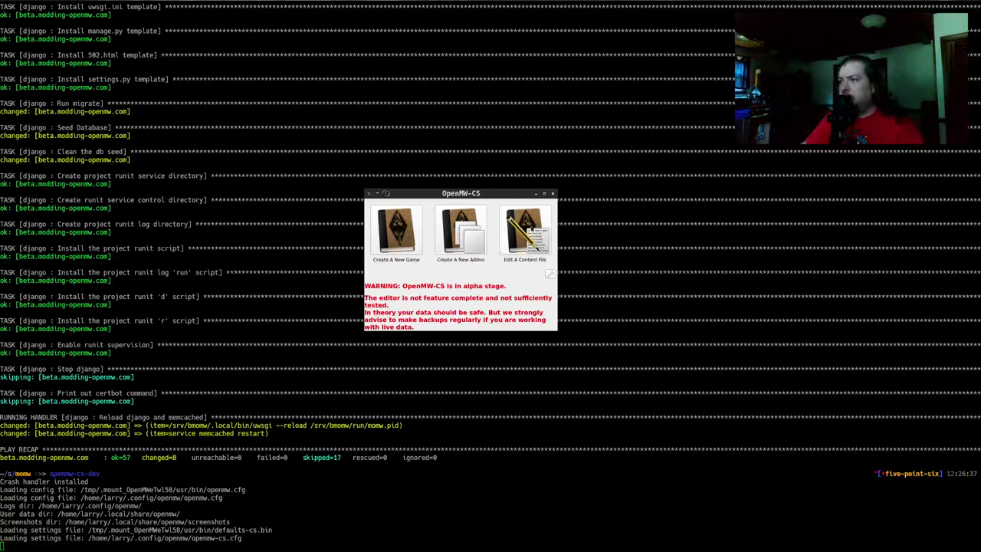
Start a new addon based on Morrowind.esm with Tribunal.esm, Bloodmoon.esm and OAAB_Data.esm enabled.
{"action": "left_click", "coordinate": [464, 223]}
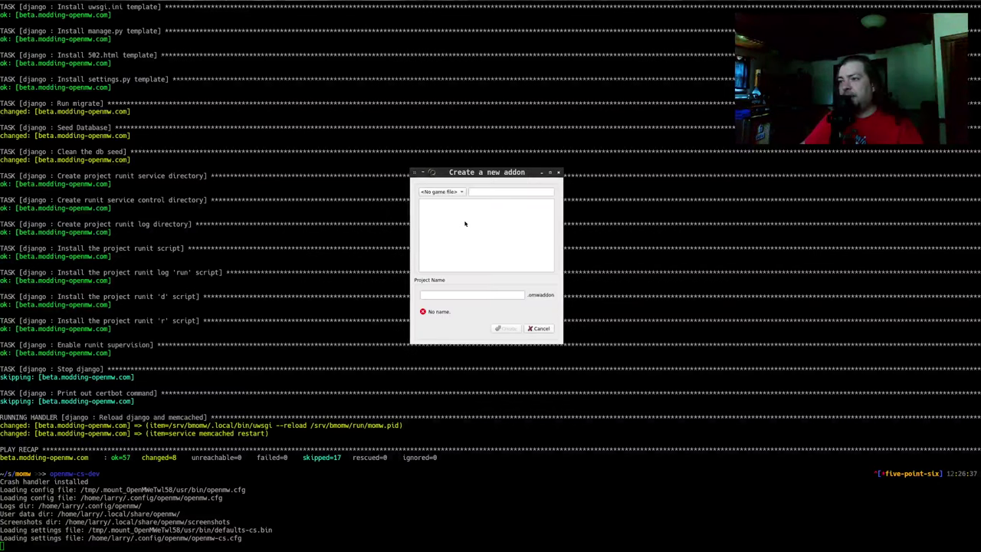
{"action": "left_click", "coordinate": [437, 192]}
{"action": "left_click", "coordinate": [442, 204]}
{"action": "left_click", "coordinate": [442, 228]}
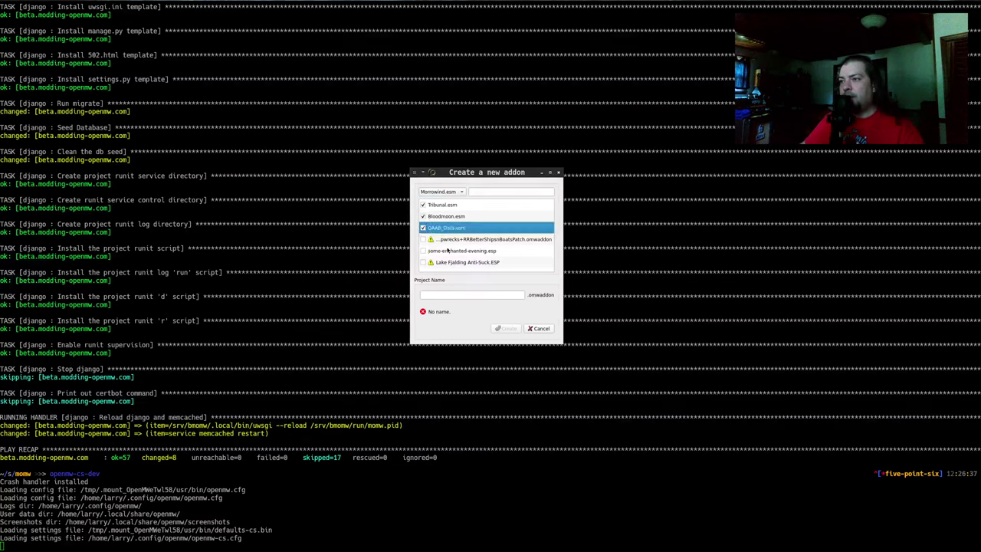
Name the new addon project "My Example Thing" and create it.
{"action": "left_click", "coordinate": [433, 294]}
{"action": "type", "text": "Mt"}
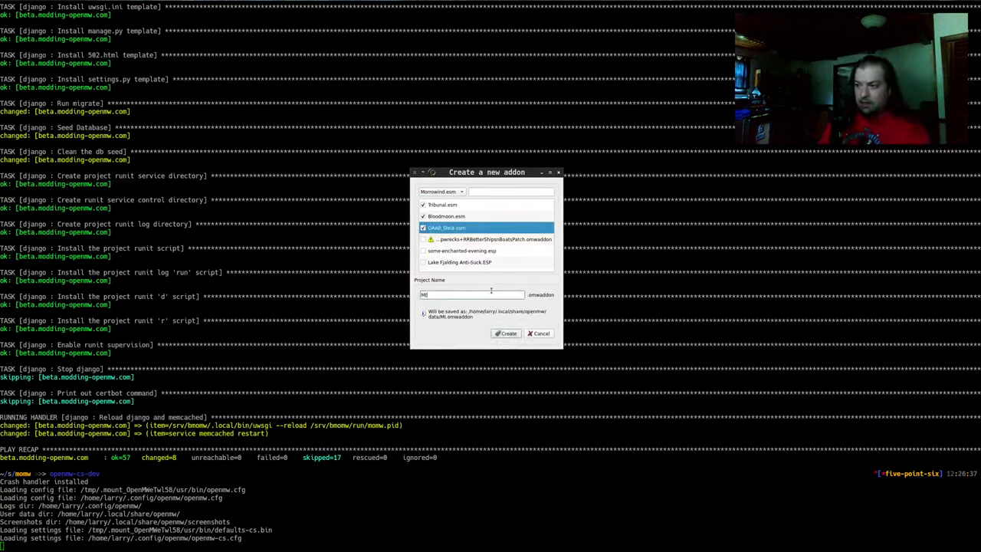
{"action": "key", "text": "BackSpace"}
{"action": "type", "text": "y Exampl"}
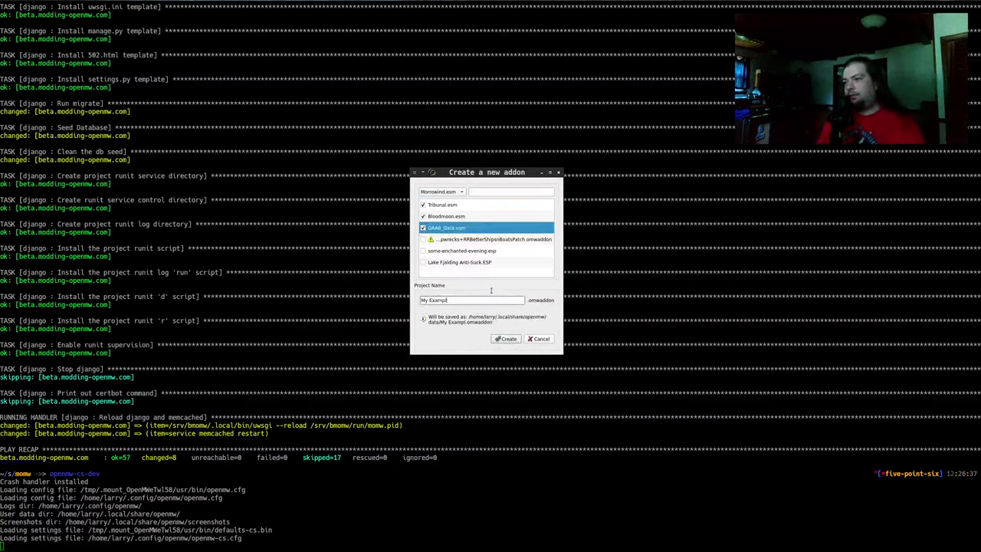
{"action": "type", "text": "e Thing"}
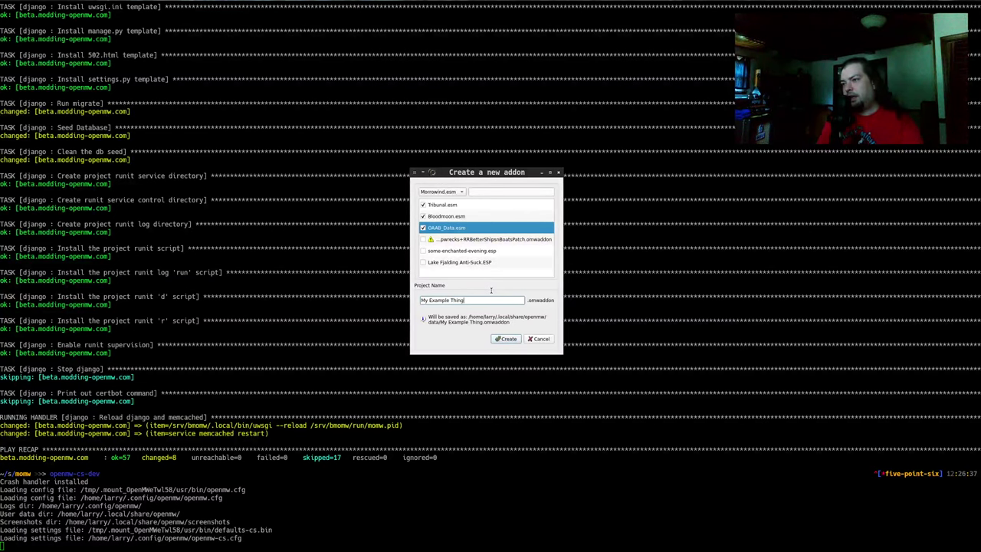
{"action": "key", "text": "Return"}
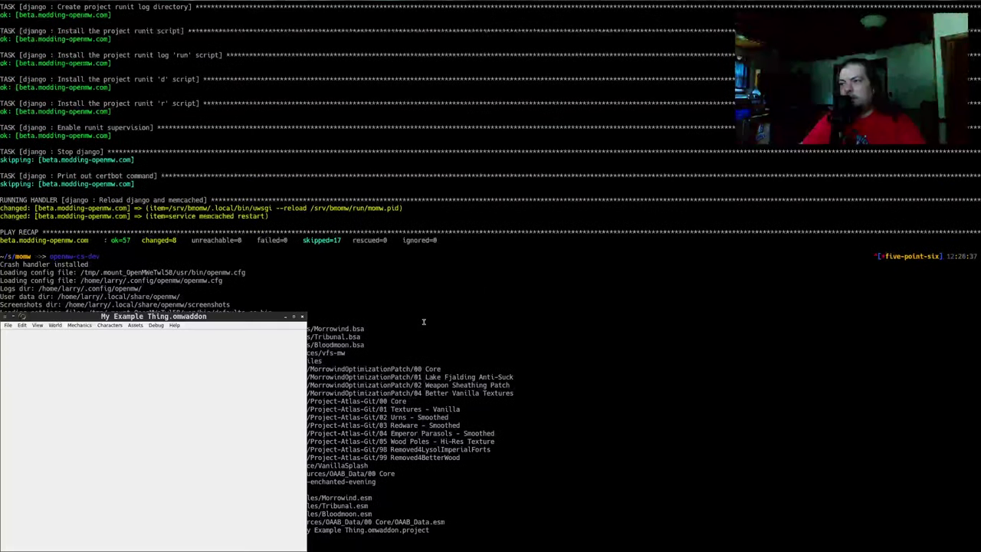
Maximize the My Example Thing.omwaddon window and open the table of cells.
{"action": "key", "text": "alt+space"}
{"action": "left_click", "coordinate": [352, 249]}
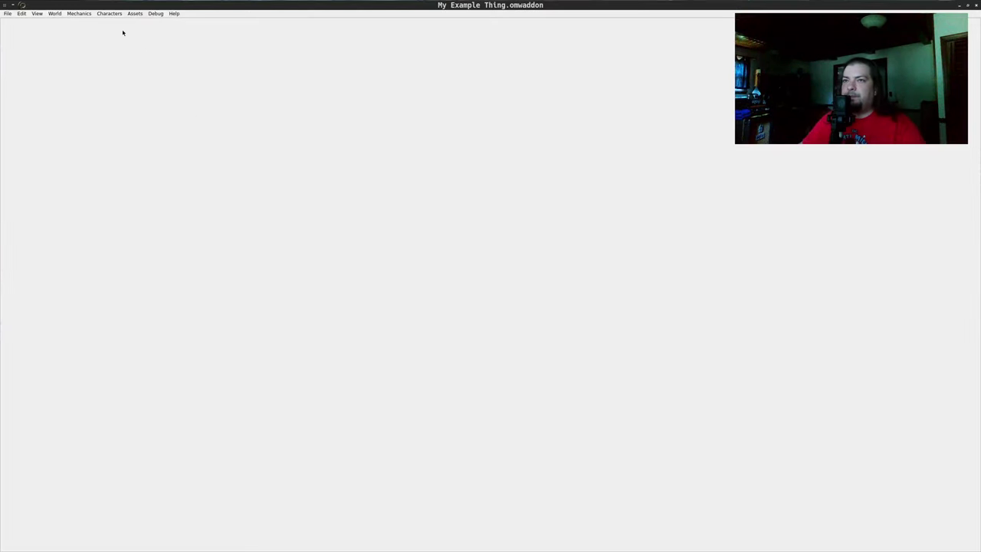
{"action": "left_click", "coordinate": [55, 14]}
{"action": "left_click", "coordinate": [58, 32]}
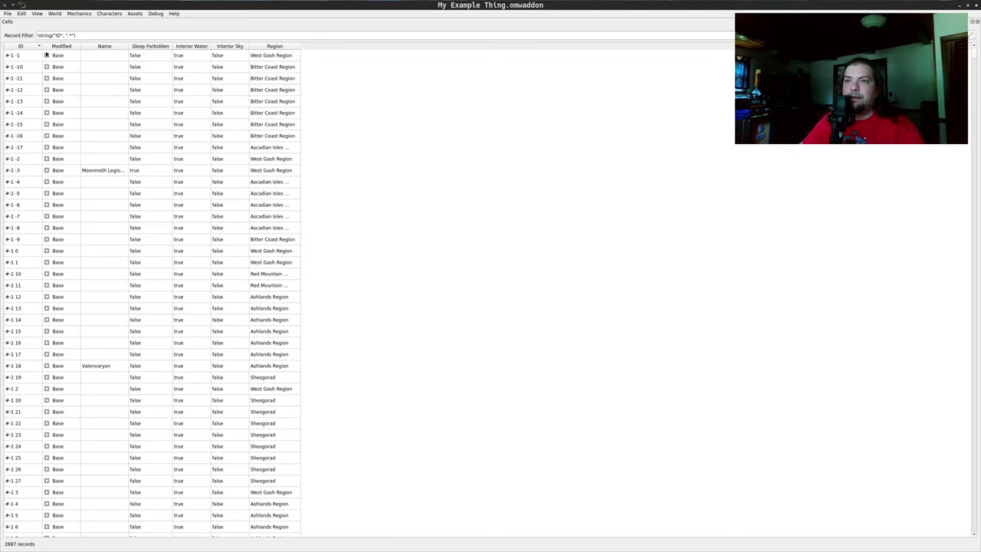
Add a new interior cell record with the ID MyTestCell.
{"action": "right_click", "coordinate": [87, 83]}
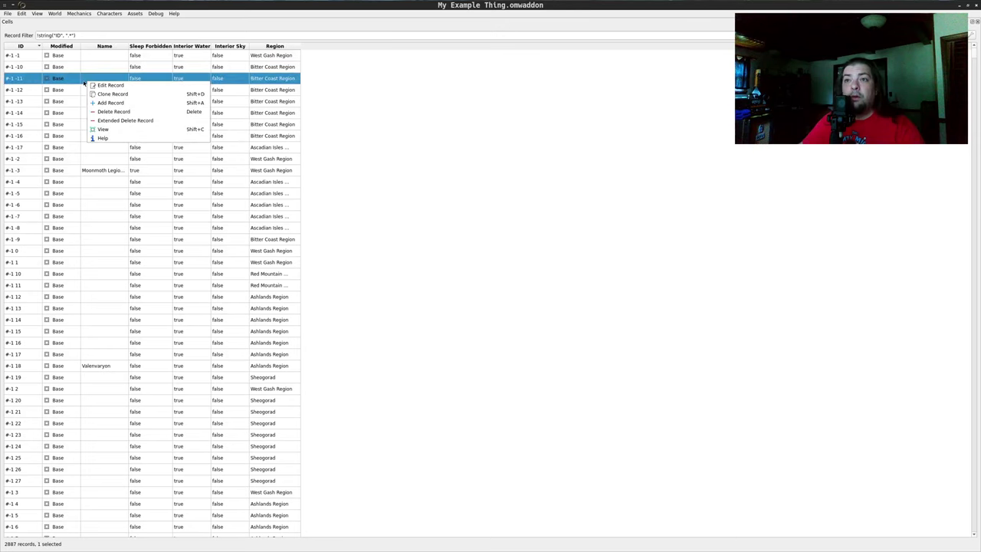
{"action": "left_click", "coordinate": [122, 102]}
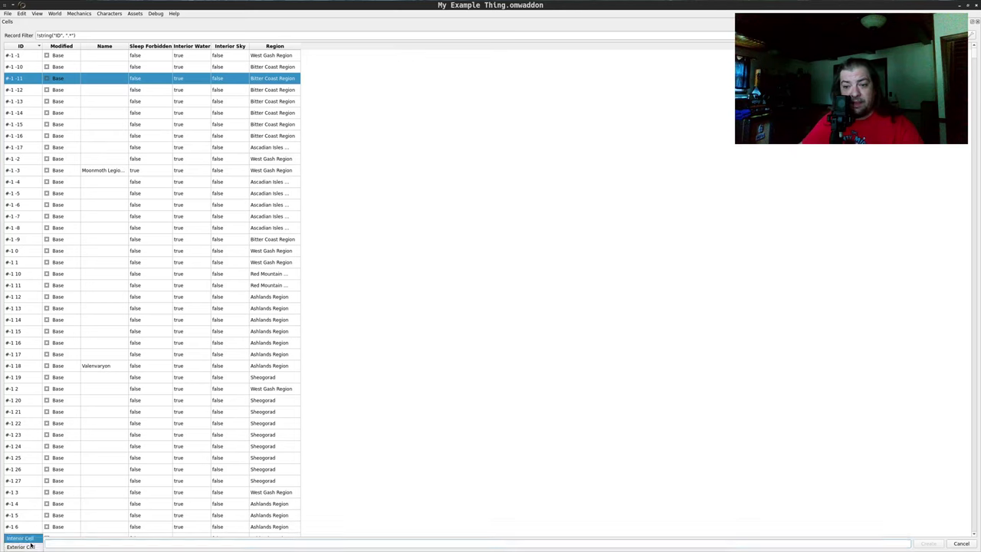
{"action": "left_click", "coordinate": [64, 545]}
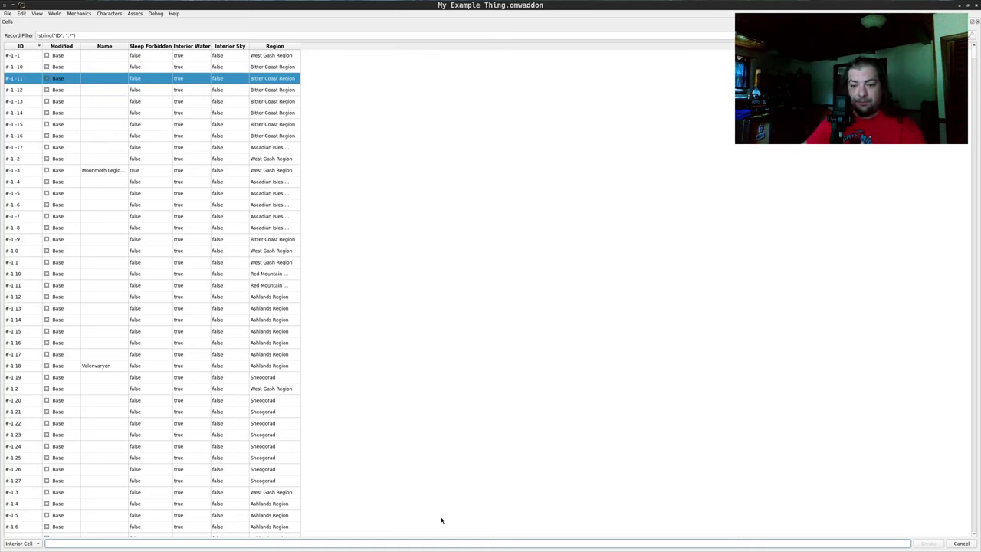
{"action": "type", "text": "MyTestC"}
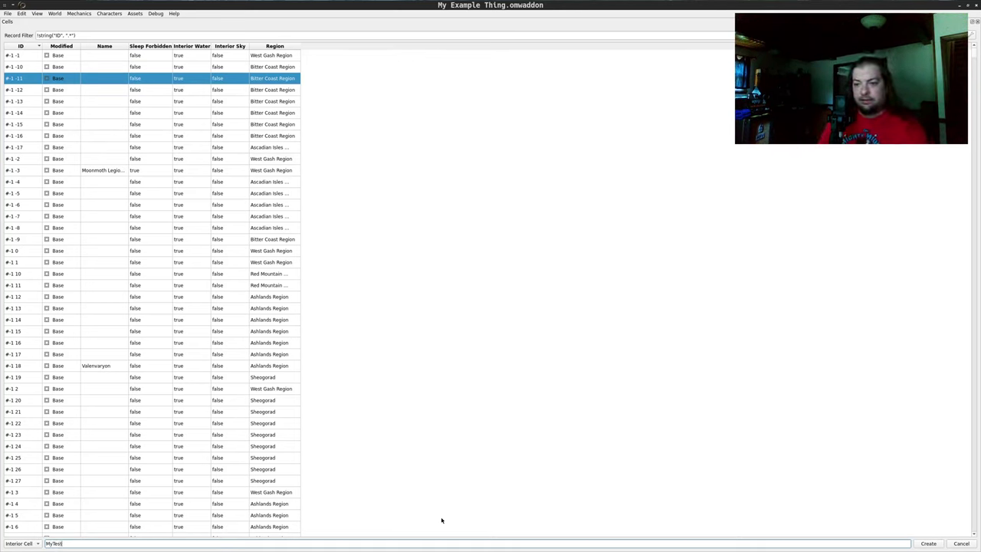
{"action": "type", "text": "ell"}
{"action": "key", "text": "Return"}
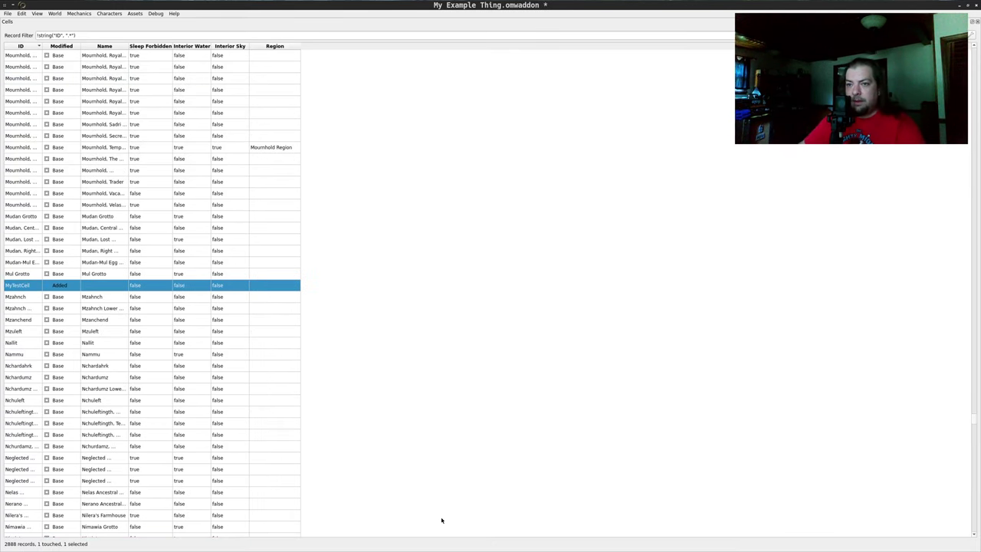
Edit the MyTestCell record and set its name to "Oh Hello There".
{"action": "right_click", "coordinate": [31, 284]}
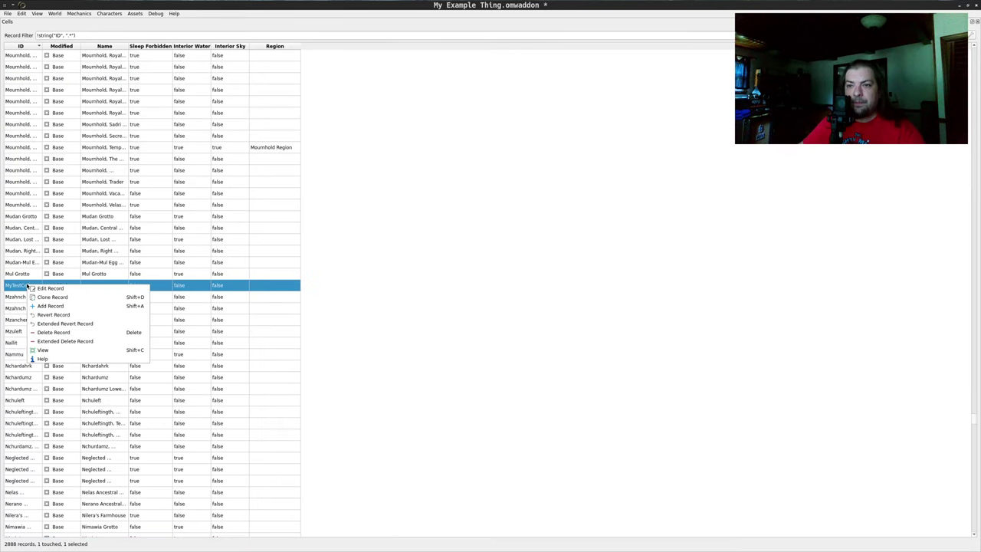
{"action": "left_click", "coordinate": [33, 290]}
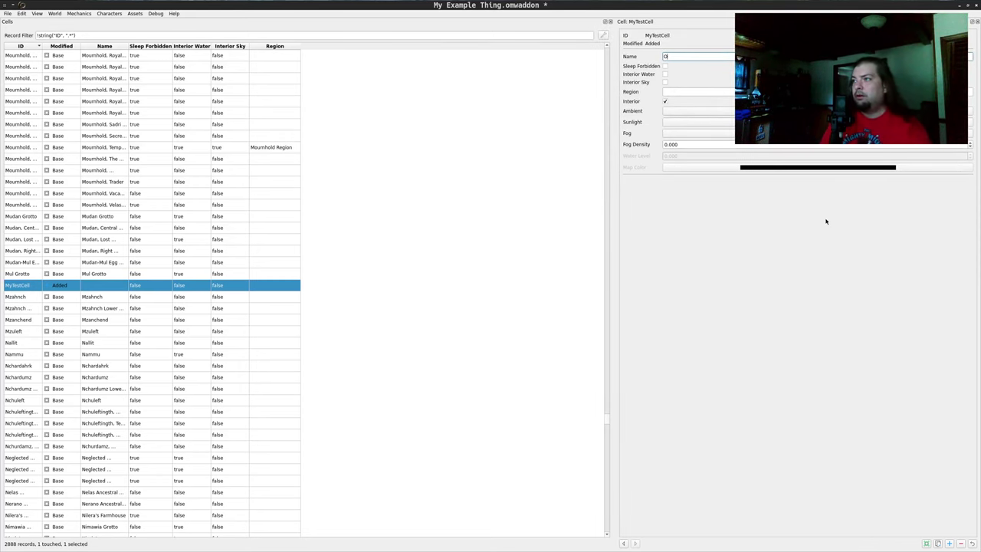
{"action": "type", "text": "Oh HGe"}
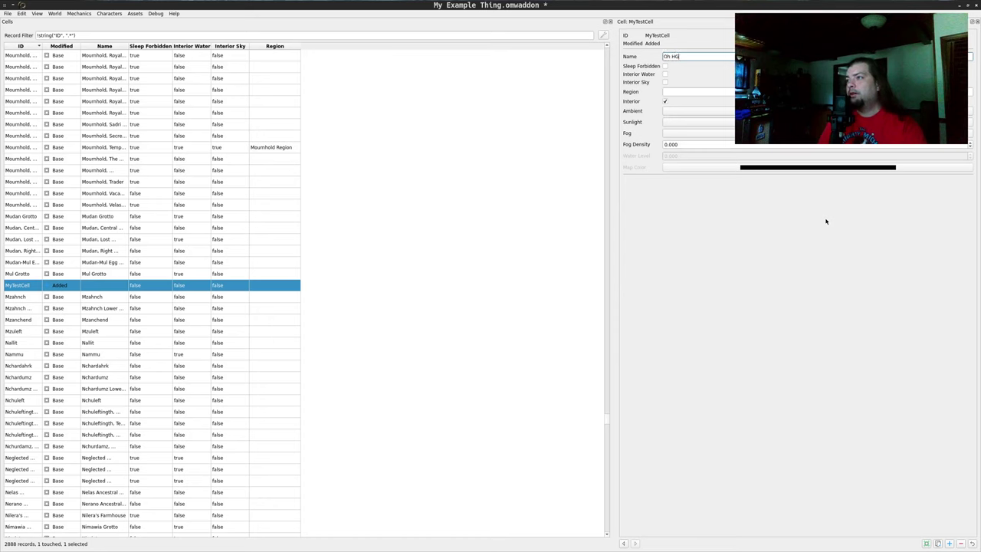
{"action": "type", "text": "llo There"}
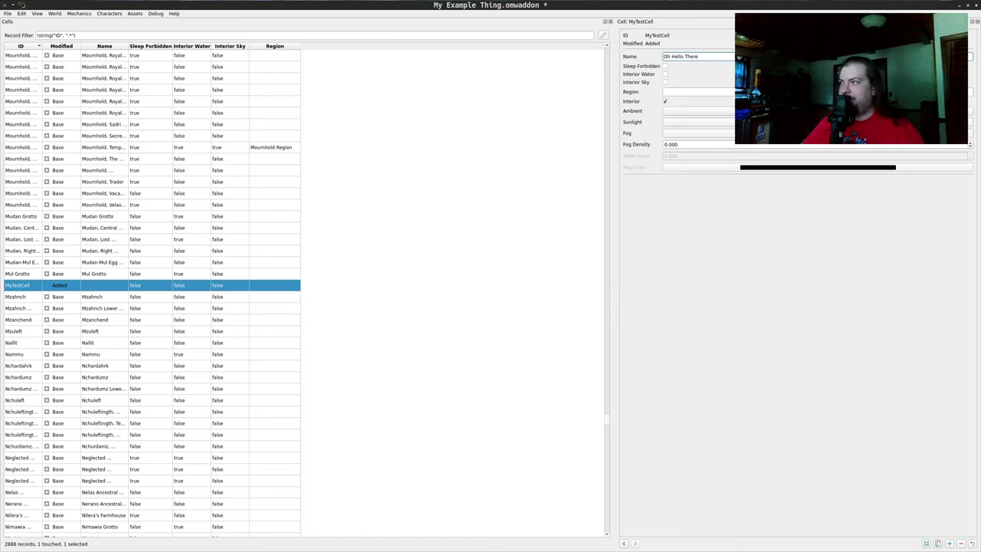
Enable Interior Sky for MyTestCell, save the addon and close the cell record.
{"action": "left_click", "coordinate": [665, 82]}
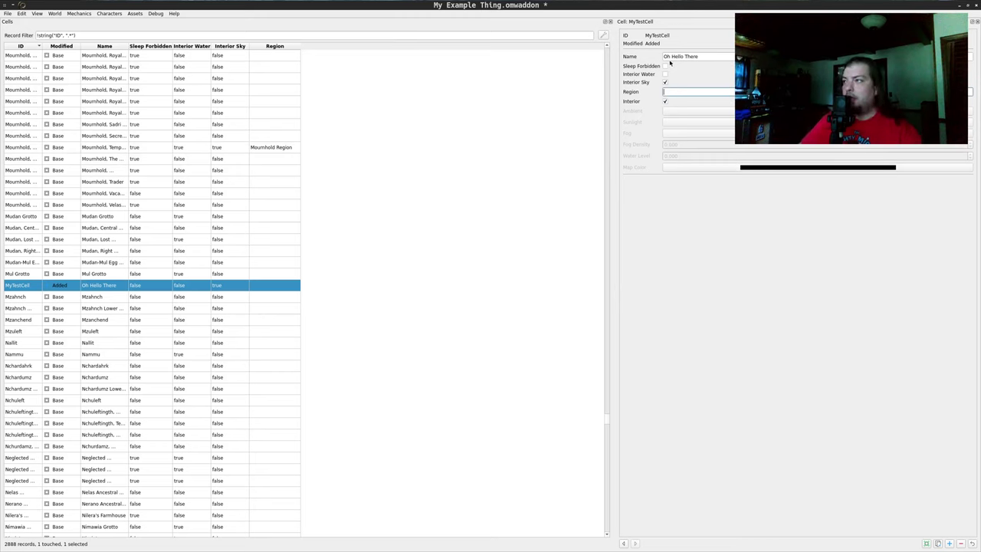
{"action": "left_click", "coordinate": [687, 89]}
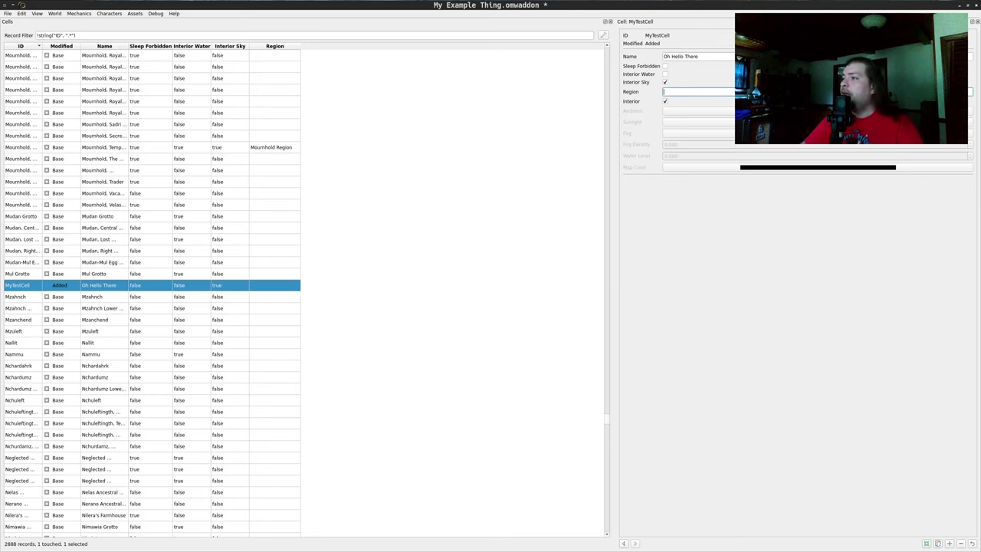
{"action": "key", "text": "ctrl+s"}
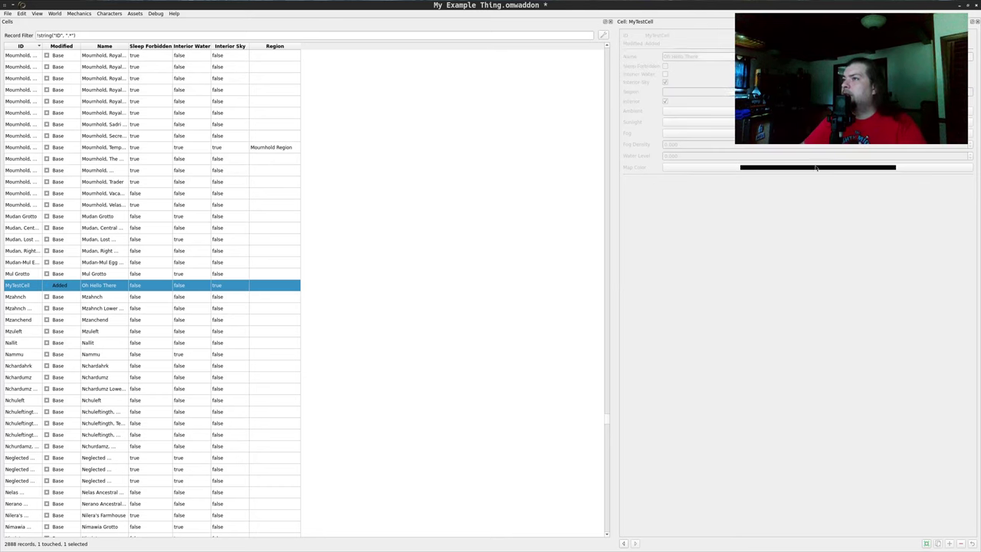
{"action": "left_click", "coordinate": [976, 22]}
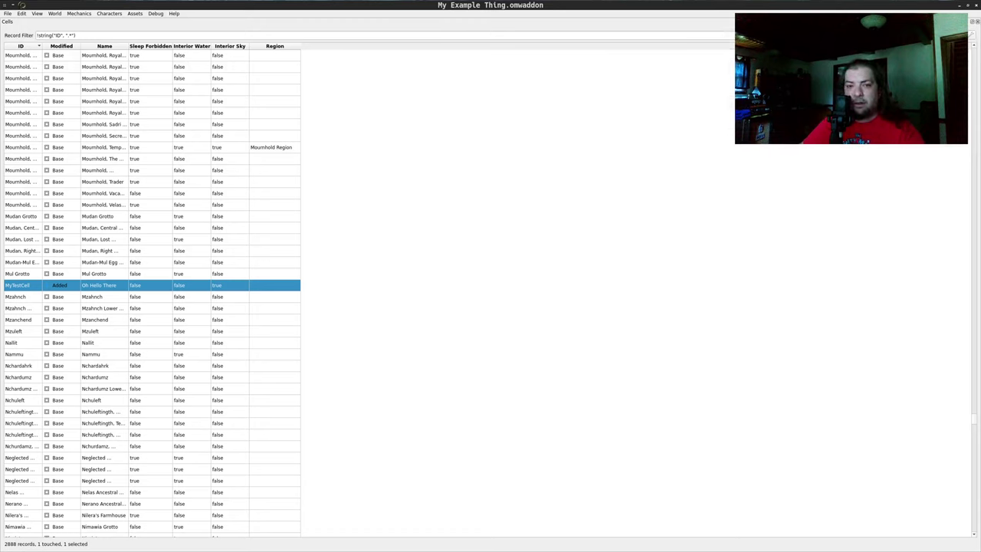
Open the scene view of MyTestCell and close the cells table.
{"action": "right_click", "coordinate": [26, 286]}
{"action": "left_click", "coordinate": [42, 351]}
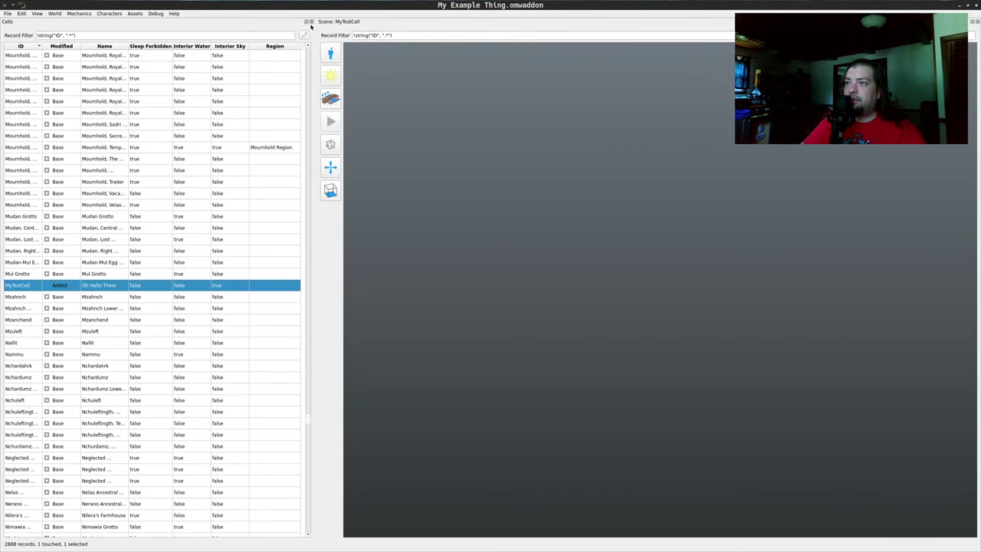
{"action": "left_click", "coordinate": [310, 22]}
Open the objects table beside the scene and widen the scene view to most of the window.
{"action": "left_click", "coordinate": [25, 13]}
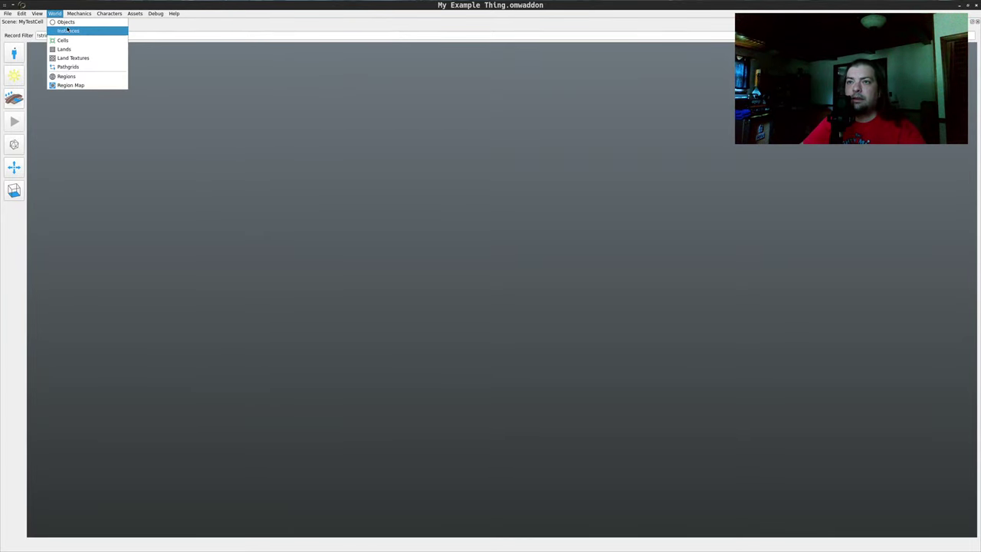
{"action": "left_click", "coordinate": [65, 21]}
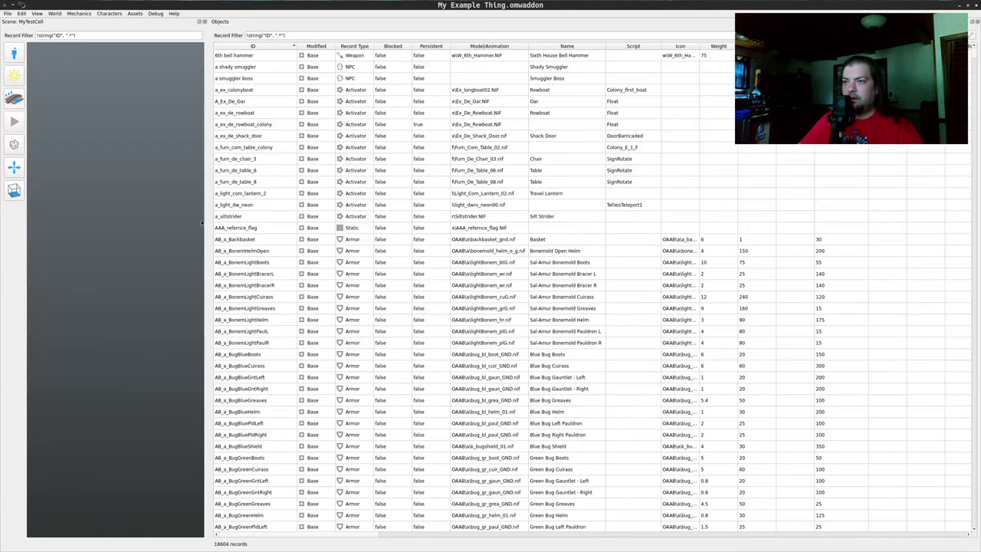
{"action": "left_click_drag", "start_coordinate": [259, 215], "coordinate": [685, 215]}
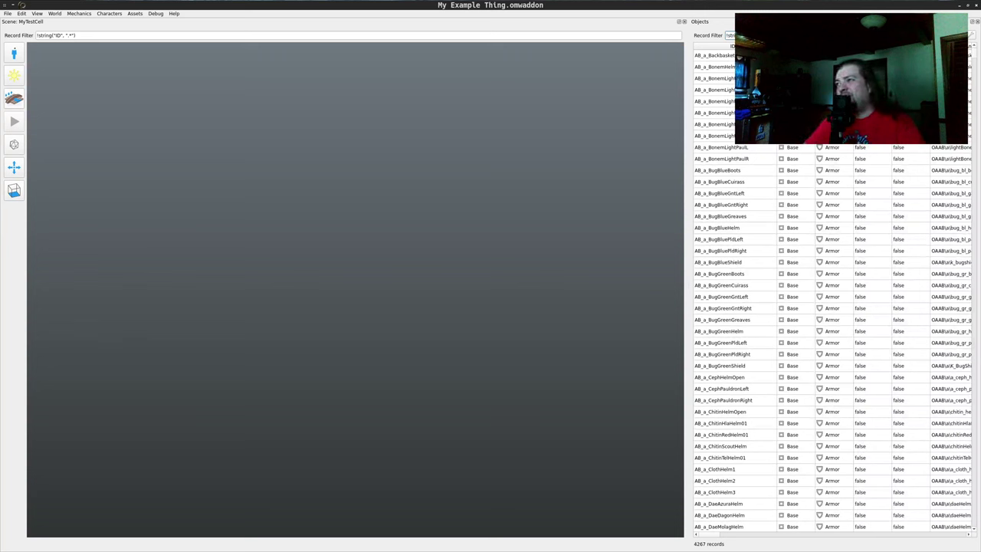
Filter the objects table with an !and expression for AB_ objects that have Floor in their ID.
{"action": "triple_click", "coordinate": [729, 35]}
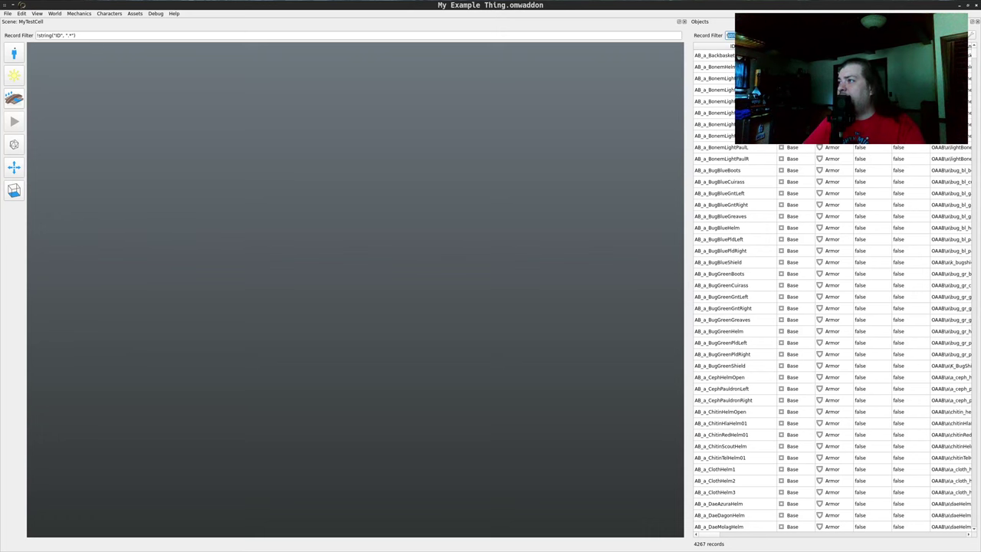
{"action": "type", "text": "!and"}
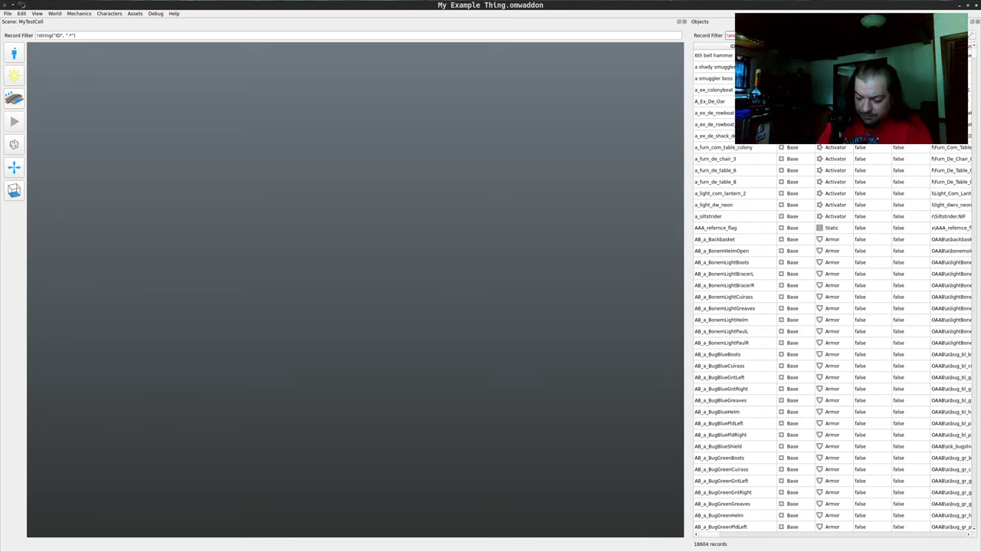
{"action": "type", "text": ")"}
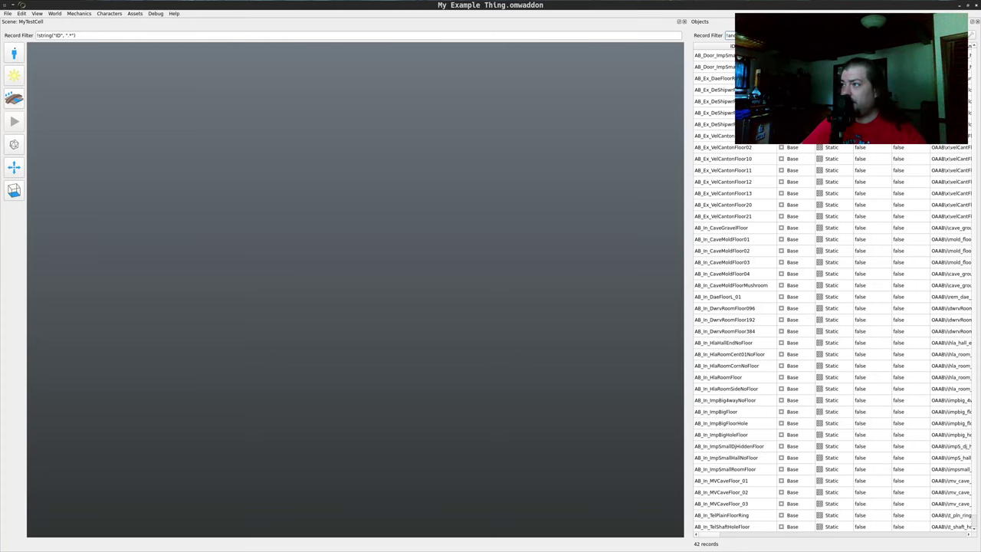
Place the second AB_Ex_DeShipw… object from the filtered list into the MyTestCell scene.
{"action": "left_click", "coordinate": [715, 101]}
{"action": "left_click_drag", "start_coordinate": [392, 339], "coordinate": [393, 339]}
{"action": "scroll", "coordinate": [371, 277], "scroll_direction": "down", "scroll_amount": 5}
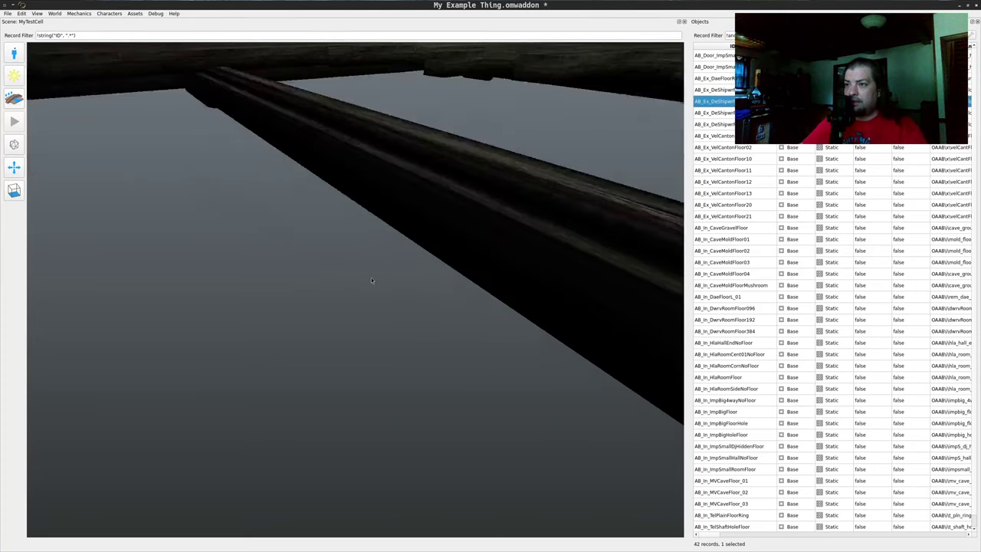
Select the AB_Ex_DeShipwrFloorLarge floor in the scene and lower it slightly along its vertical axis.
{"action": "left_click_drag", "start_coordinate": [374, 264], "coordinate": [410, 252]}
{"action": "middle_click", "coordinate": [412, 252]}
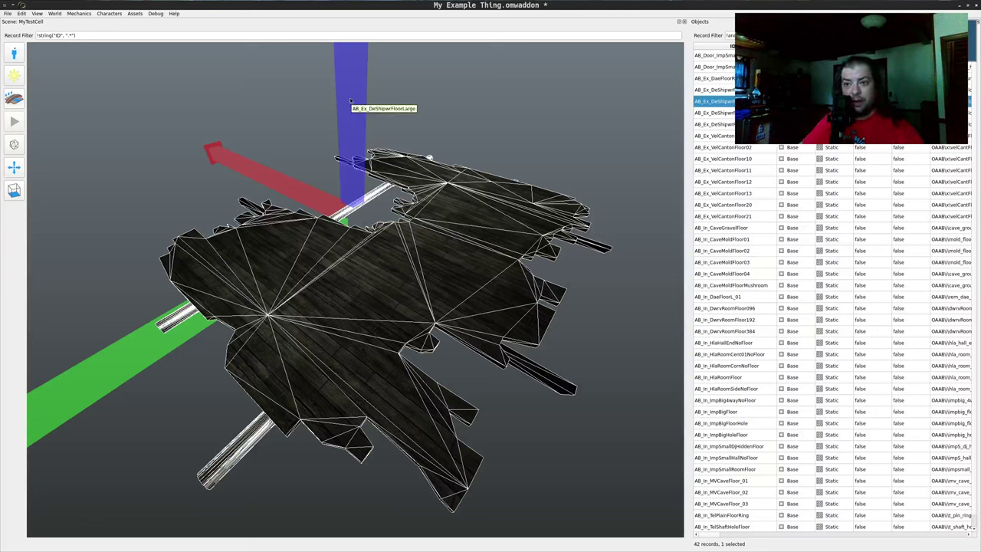
{"action": "left_click_drag", "start_coordinate": [349, 98], "coordinate": [356, 125]}
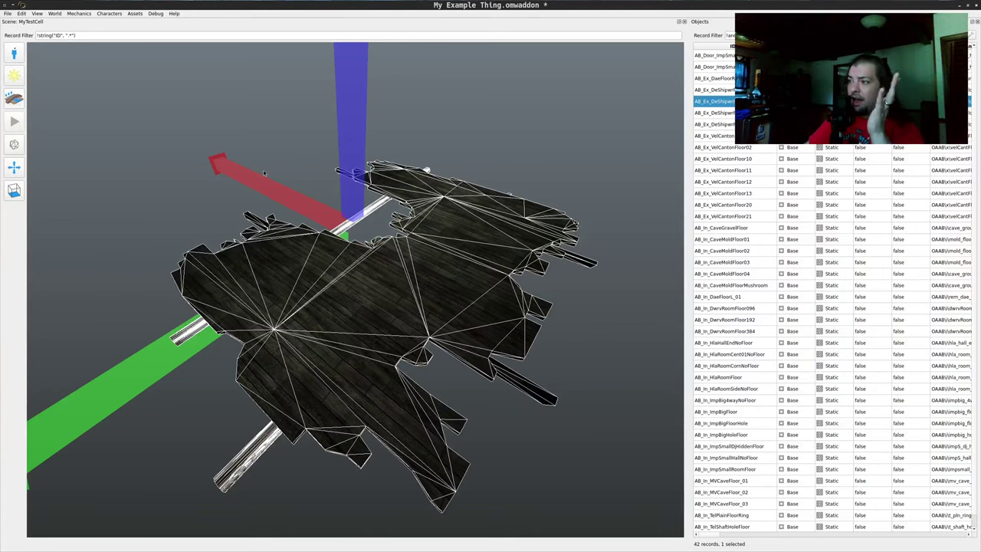
{"action": "left_click_drag", "start_coordinate": [413, 330], "coordinate": [386, 308]}
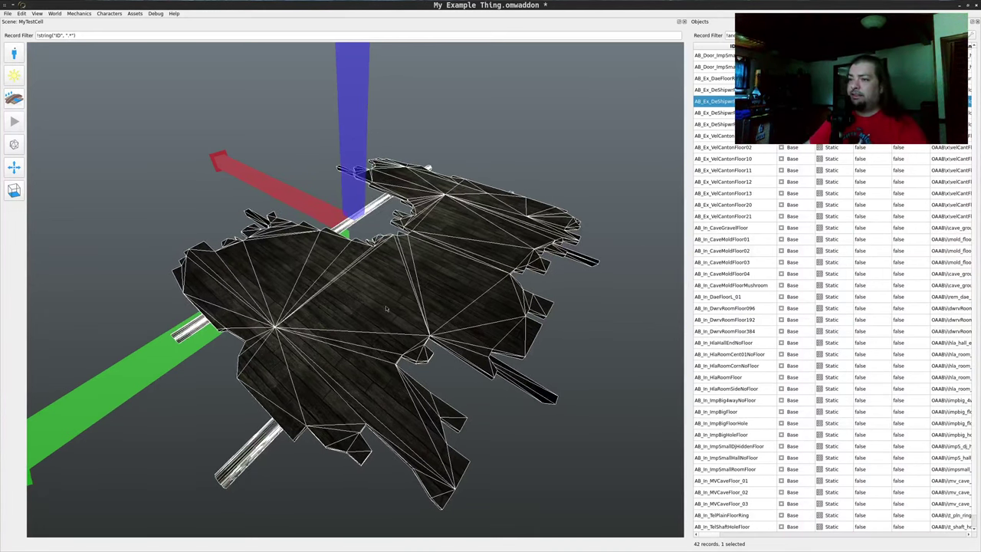
Place AB_In_CaveMoldFloor01 from the filtered objects into the MyTestCell scene next to the shipwreck floor.
{"action": "left_click_drag", "start_coordinate": [224, 130], "coordinate": [683, 278]}
{"action": "left_click_drag", "start_coordinate": [477, 340], "coordinate": [476, 340]}
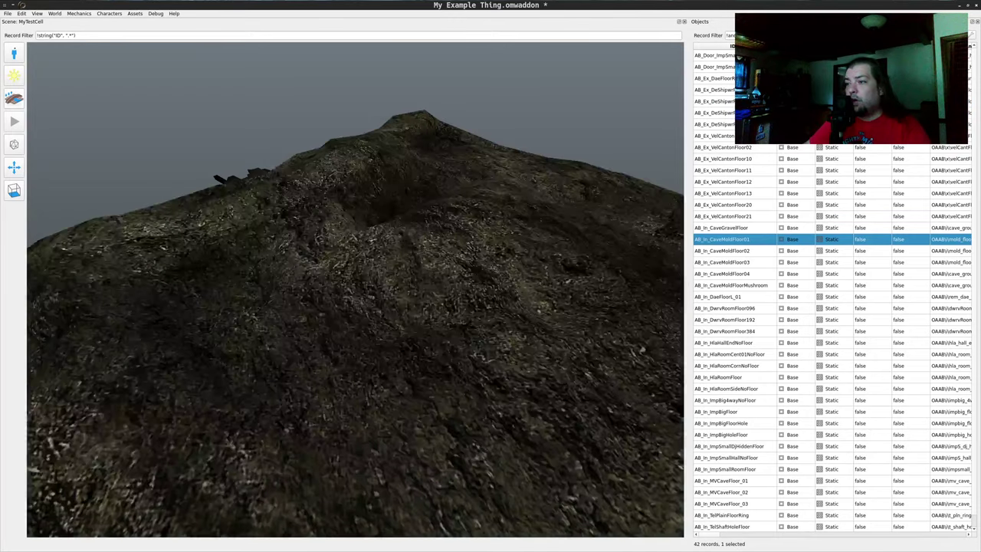
{"action": "scroll", "coordinate": [477, 314], "scroll_direction": "down", "scroll_amount": 5}
{"action": "left_click_drag", "start_coordinate": [478, 304], "coordinate": [507, 240]}
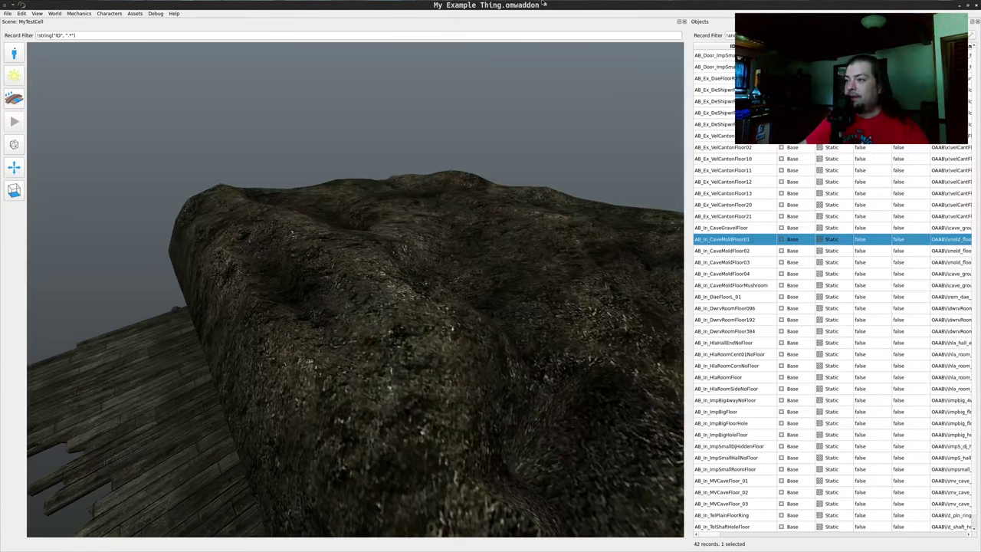
{"action": "left_click_drag", "start_coordinate": [330, 273], "coordinate": [410, 273]}
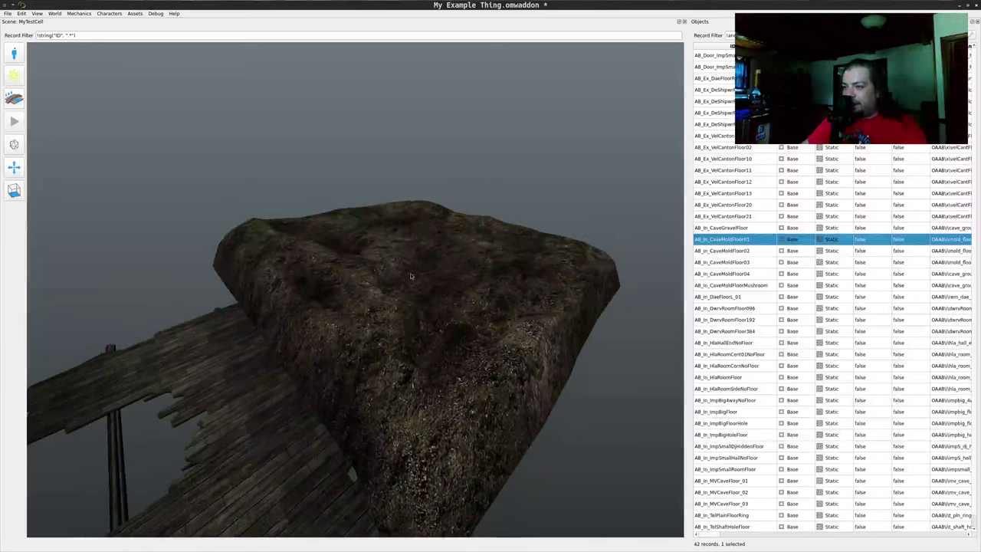
Select the cave mold floor, lower it, and shift it along the red axis away from the wooden floor.
{"action": "middle_click", "coordinate": [410, 273]}
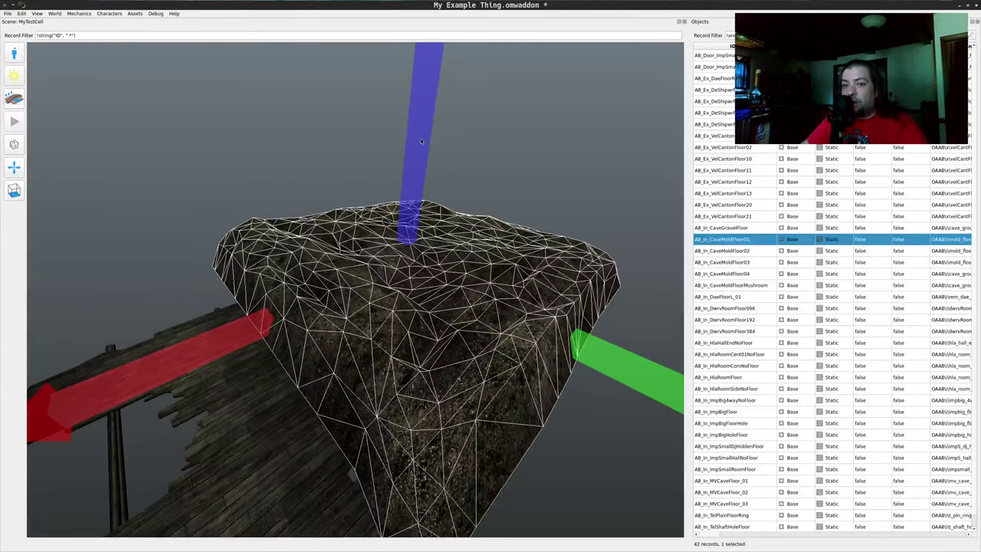
{"action": "left_click_drag", "start_coordinate": [420, 138], "coordinate": [413, 188]}
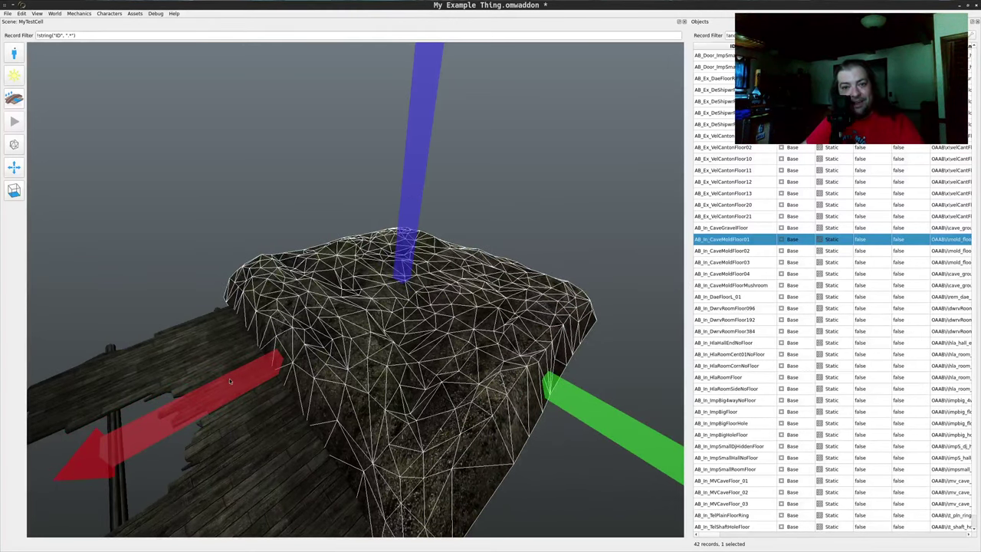
{"action": "left_click_drag", "start_coordinate": [214, 389], "coordinate": [299, 400]}
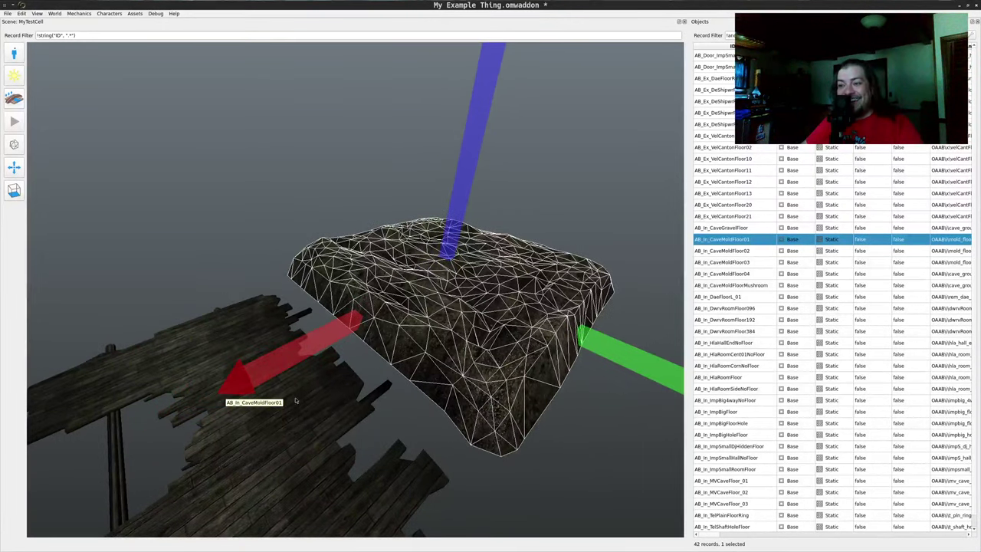
{"action": "left_click_drag", "start_coordinate": [351, 322], "coordinate": [294, 187]}
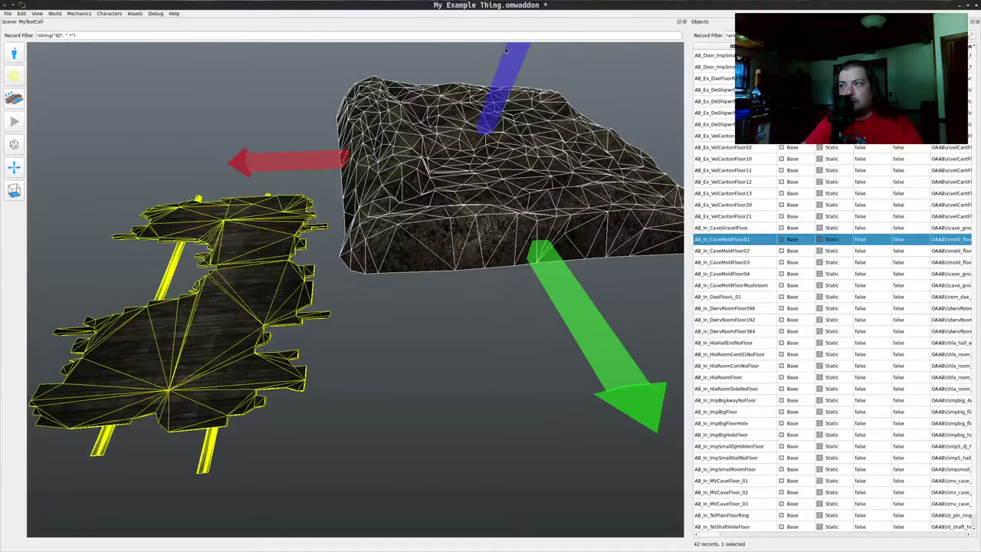
Lower the cave mold floor to the shipwreck floor's level, using the shipwreck floor as snap target, and inspect the alignment.
{"action": "left_click_drag", "start_coordinate": [499, 110], "coordinate": [411, 300]}
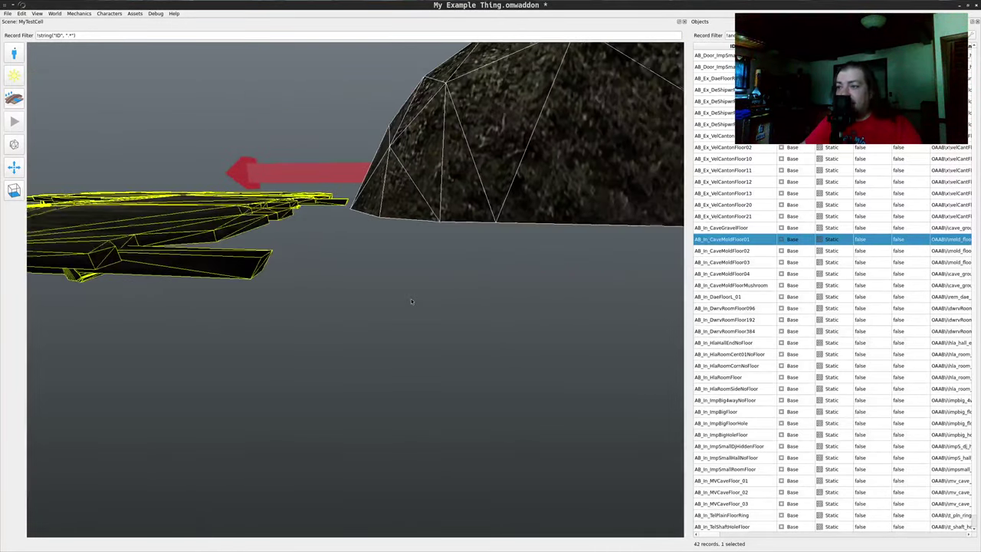
{"action": "scroll", "coordinate": [411, 299], "scroll_direction": "up", "scroll_amount": 3}
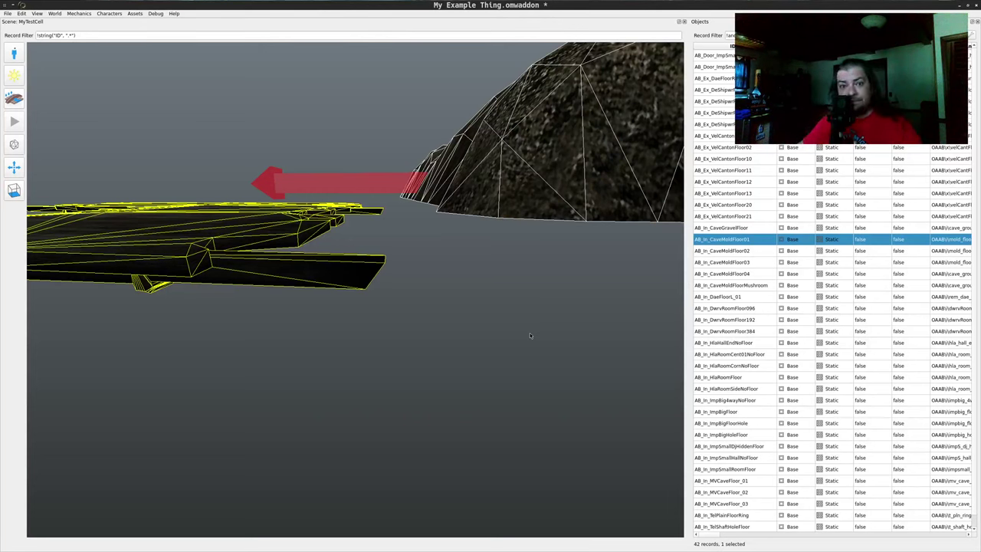
{"action": "left_click_drag", "start_coordinate": [530, 332], "coordinate": [408, 404]}
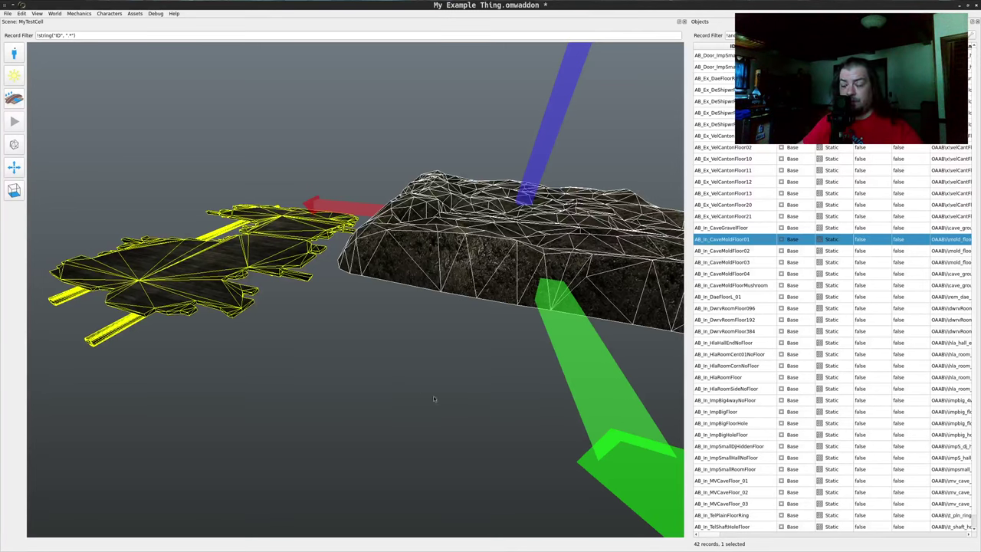
{"action": "left_click_drag", "start_coordinate": [407, 374], "coordinate": [429, 393]}
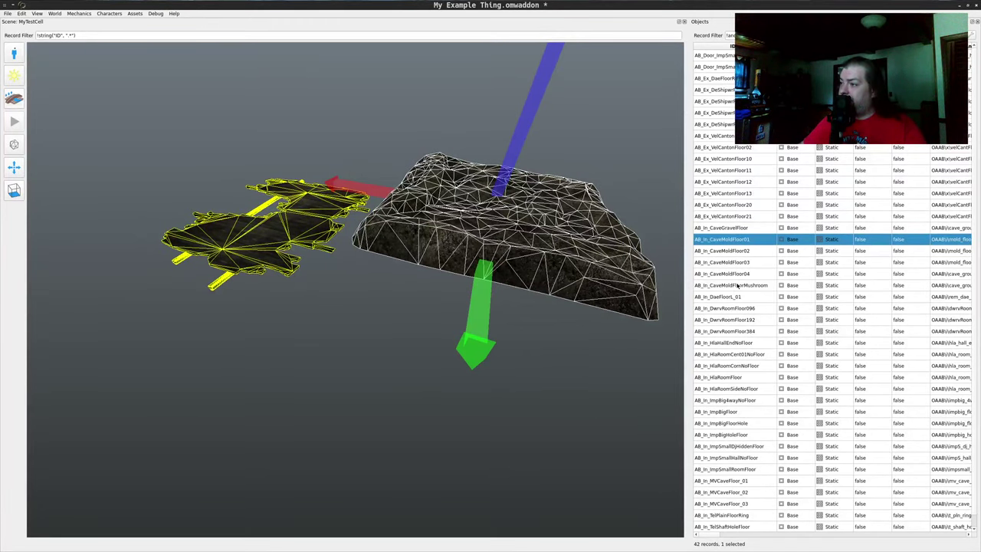
Place AB_In_CaveMoldFloorMushroom in the scene and move it in grid steps along its vertical axis.
{"action": "left_click_drag", "start_coordinate": [737, 285], "coordinate": [449, 320]}
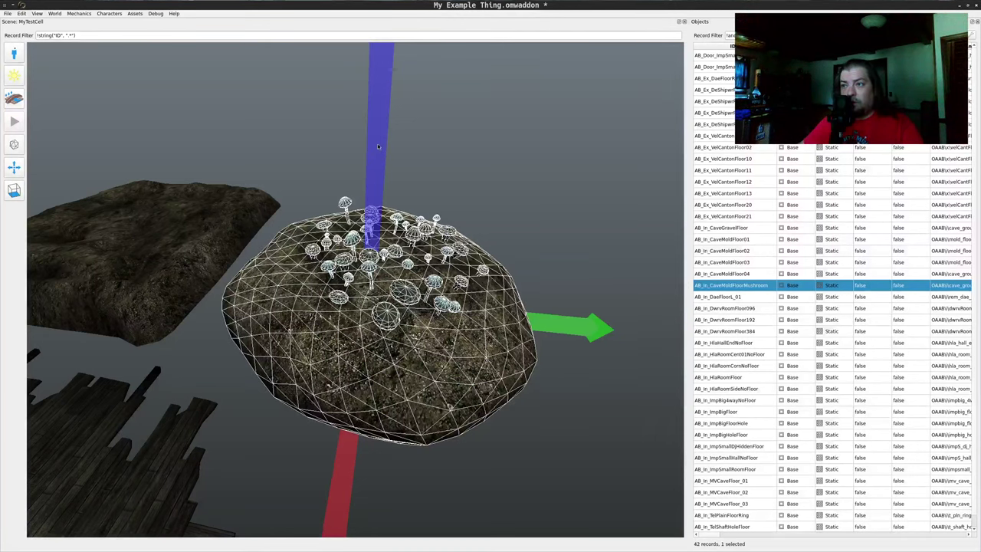
{"action": "scroll", "coordinate": [377, 143], "scroll_direction": "up", "scroll_amount": 4}
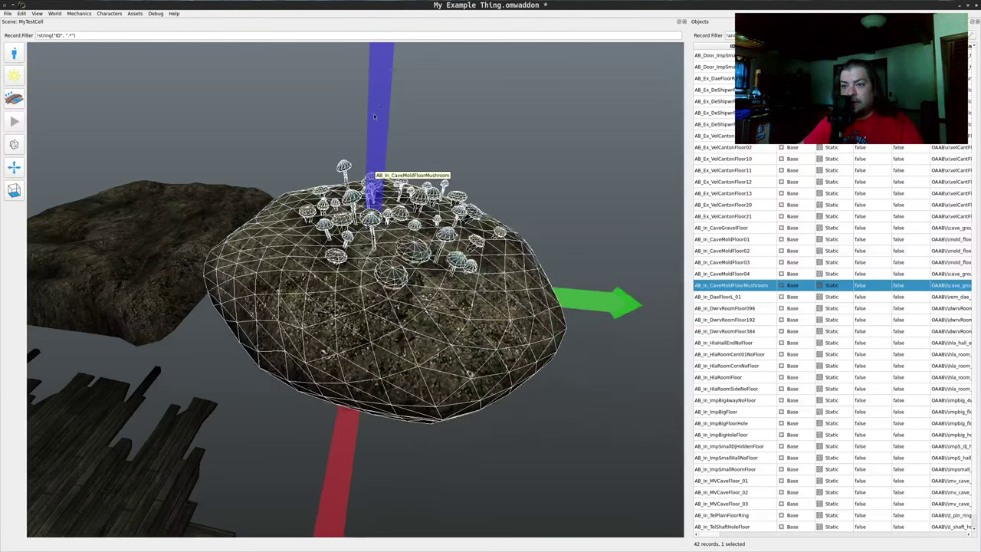
{"action": "scroll", "coordinate": [373, 115], "scroll_direction": "down", "scroll_amount": 2}
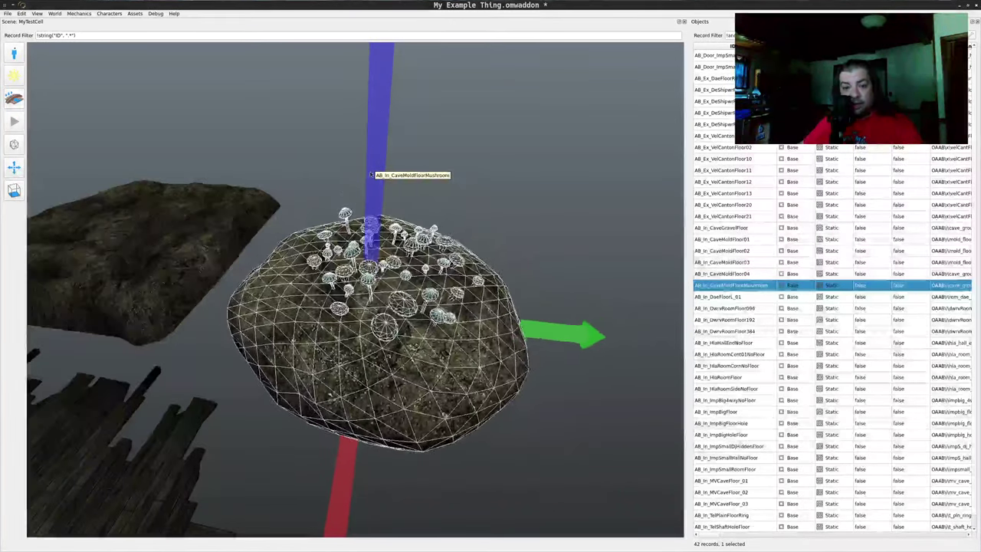
Review the grid, angle and scale snap sizes in the 3D Scene Editing user settings.
{"action": "left_click", "coordinate": [7, 13]}
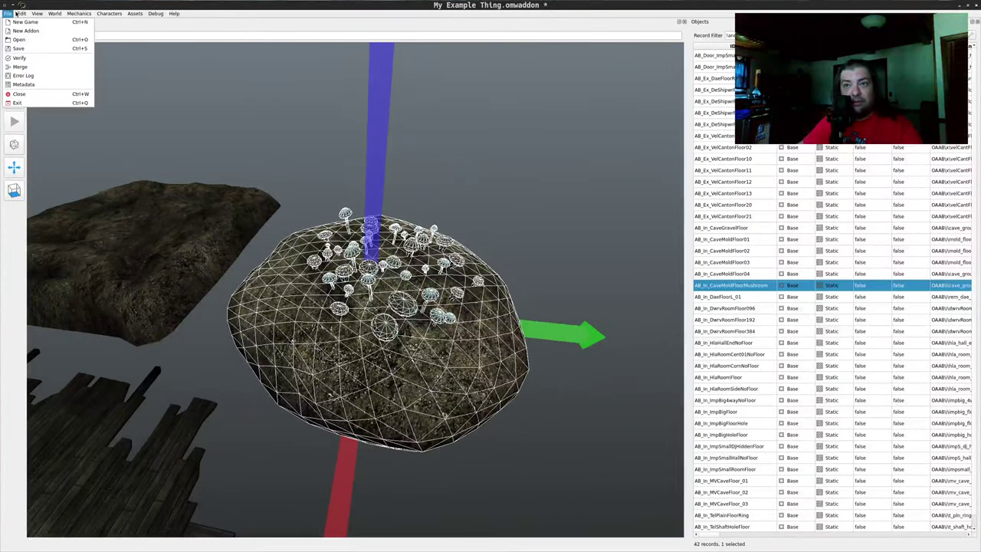
{"action": "mouse_move", "coordinate": [21, 13]}
{"action": "left_click", "coordinate": [38, 40]}
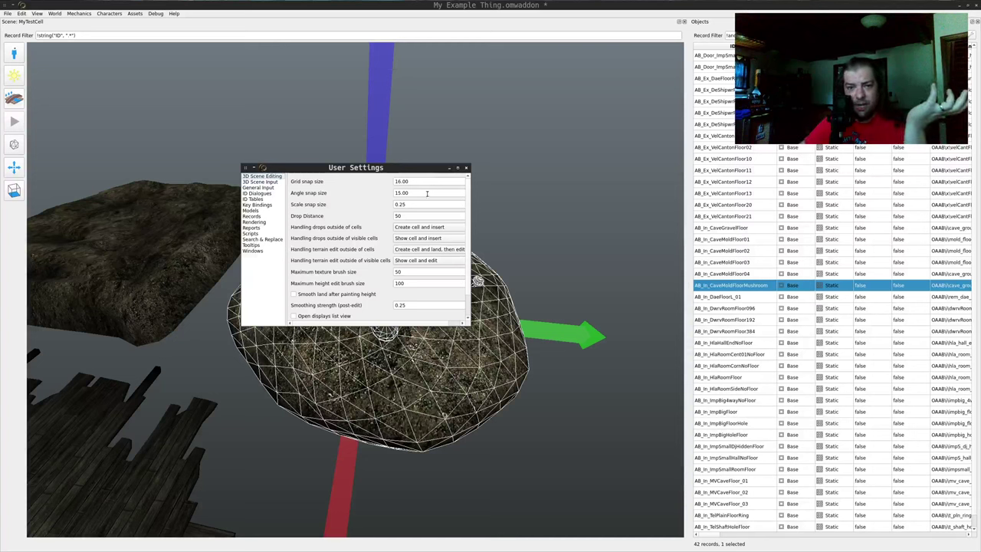
{"action": "left_click", "coordinate": [464, 168]}
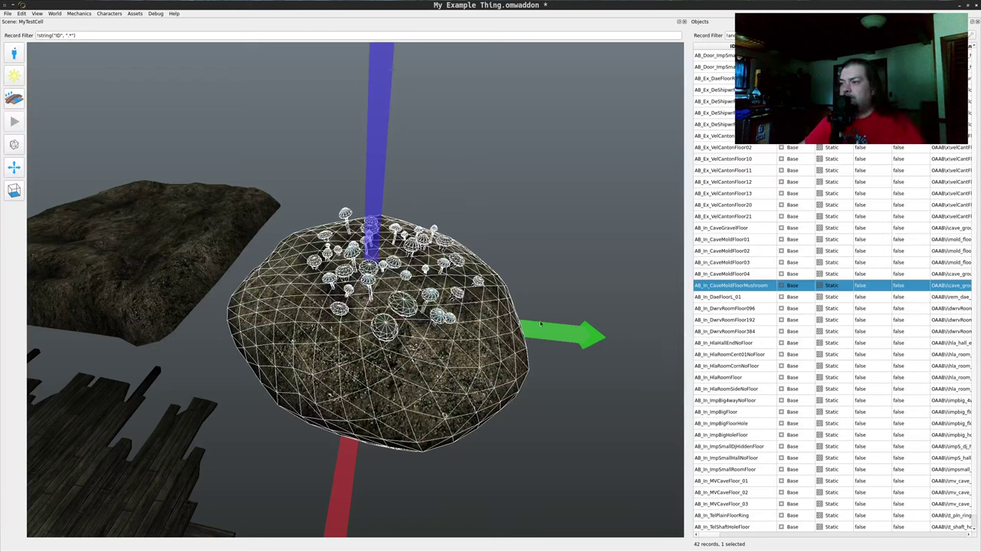
Shift the mushroom cave floor closer to the shipwreck floor, align its height using that floor as snap target, and inspect the result.
{"action": "left_click_drag", "start_coordinate": [538, 335], "coordinate": [430, 230]}
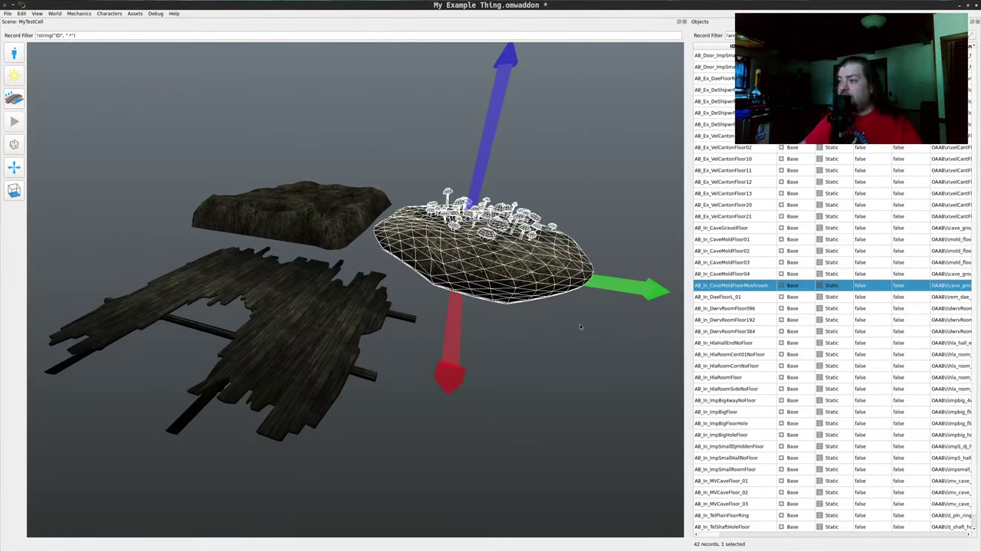
{"action": "left_click_drag", "start_coordinate": [618, 285], "coordinate": [270, 274]}
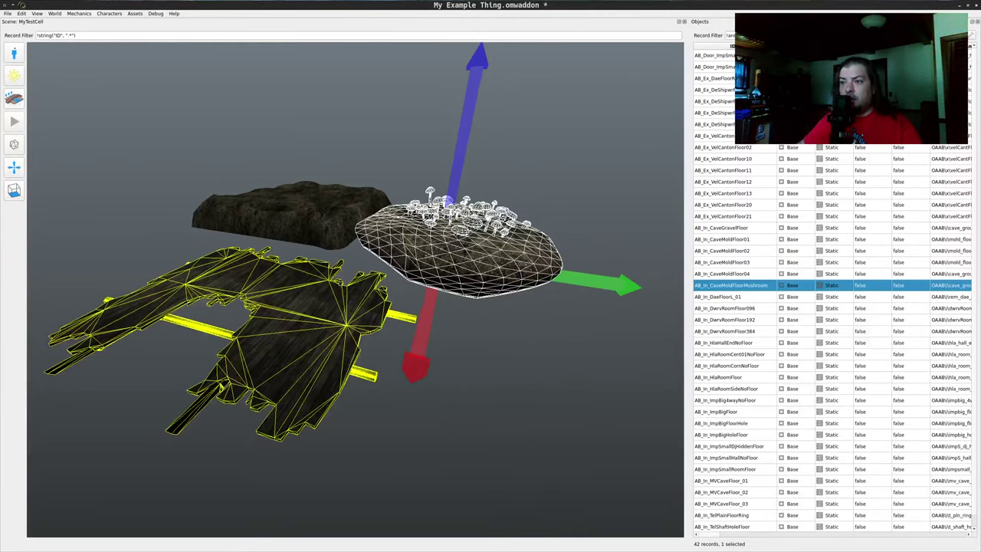
{"action": "left_click_drag", "start_coordinate": [295, 321], "coordinate": [526, 204]}
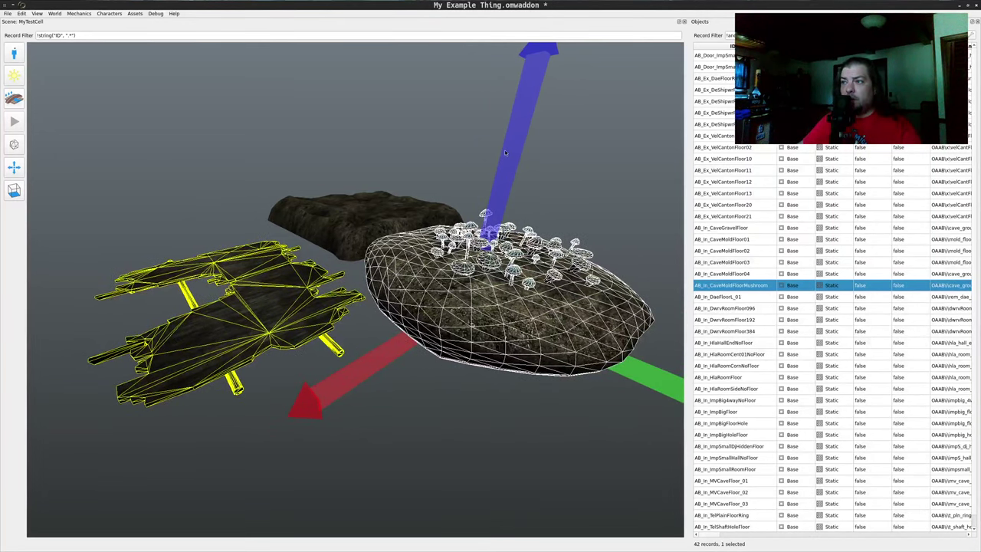
{"action": "left_click_drag", "start_coordinate": [505, 150], "coordinate": [474, 135]}
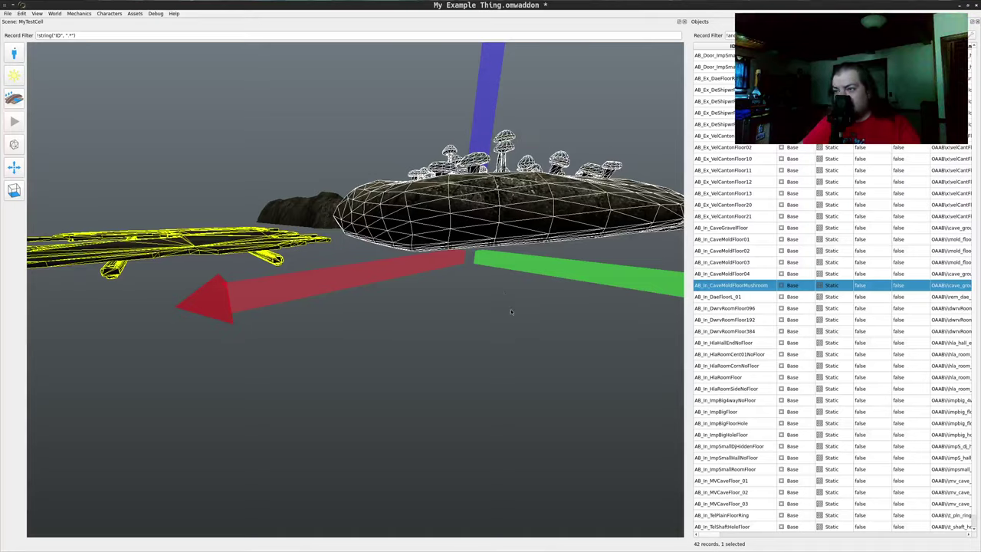
{"action": "scroll", "coordinate": [511, 322], "scroll_direction": "up", "scroll_amount": 6}
{"action": "left_click_drag", "start_coordinate": [485, 324], "coordinate": [565, 384]}
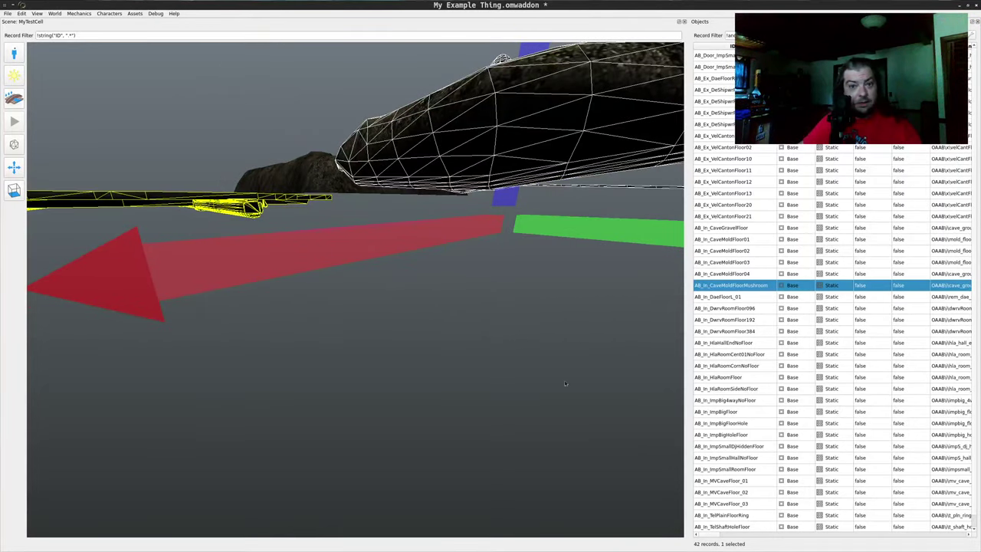
{"action": "scroll", "coordinate": [473, 343], "scroll_direction": "down", "scroll_amount": 8}
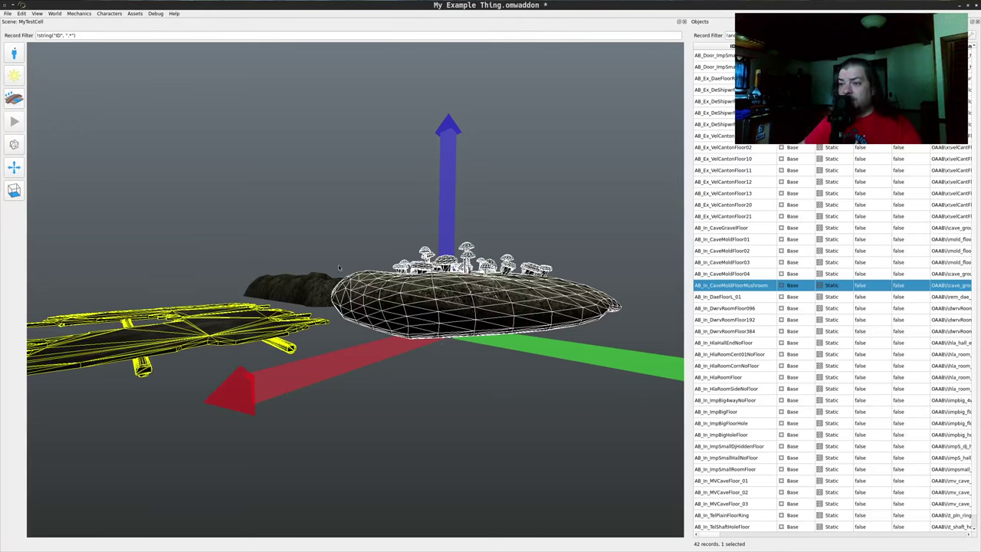
{"action": "left_click_drag", "start_coordinate": [338, 265], "coordinate": [132, 403]}
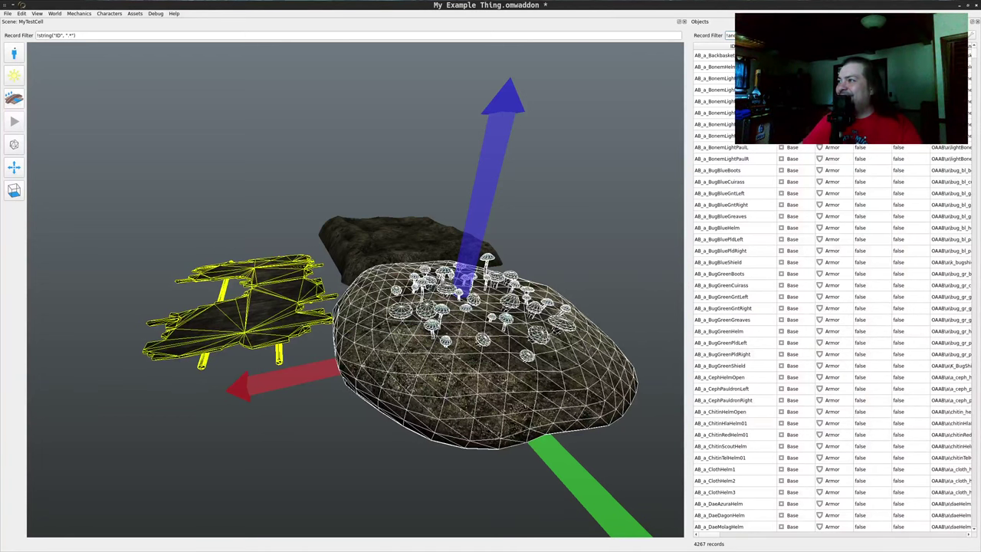
Dock the objects table on the opposite side of the scene view and select the AB_a_DustPldrLeft record.
{"action": "left_click_drag", "start_coordinate": [700, 22], "coordinate": [176, 129]}
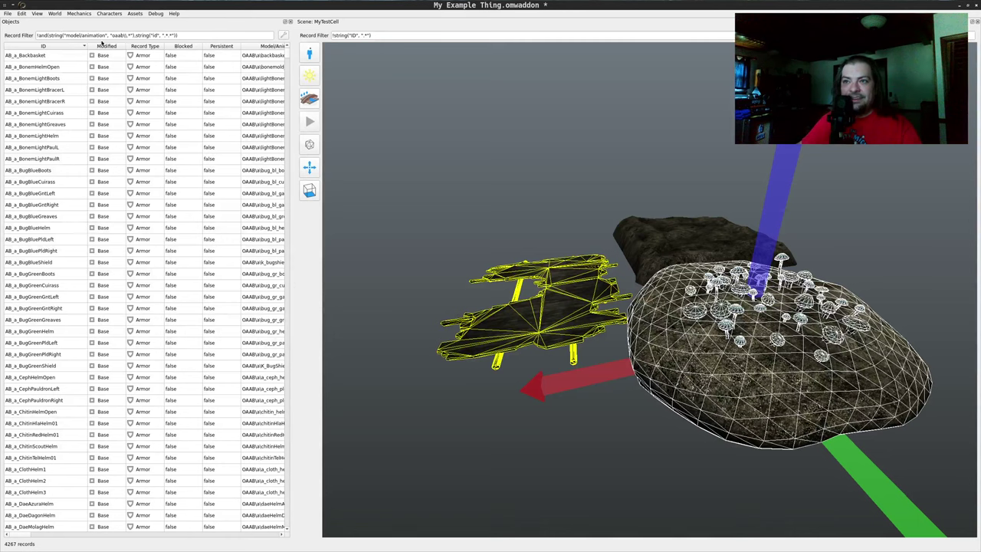
{"action": "scroll", "coordinate": [87, 168], "scroll_direction": "down", "scroll_amount": 11}
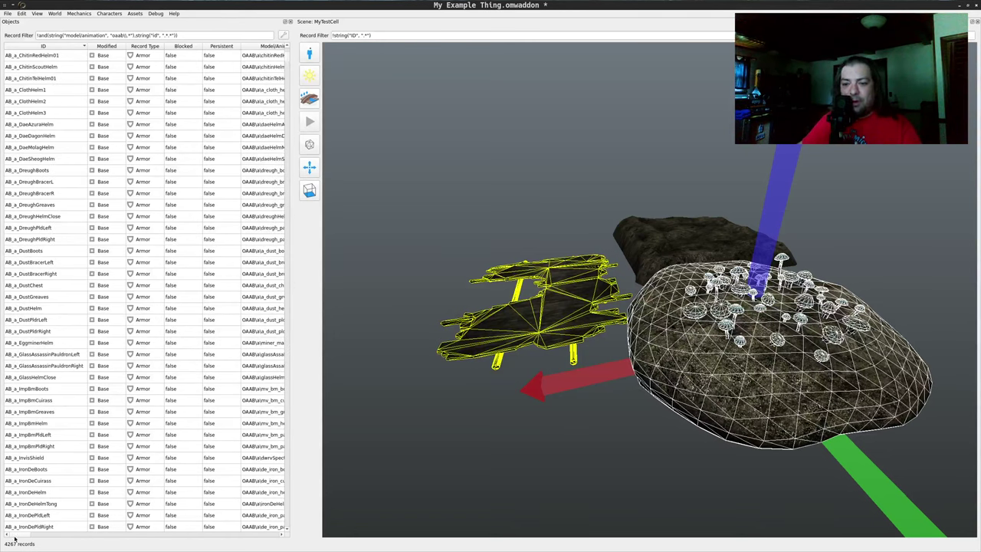
{"action": "scroll", "coordinate": [75, 493], "scroll_direction": "down", "scroll_amount": 5}
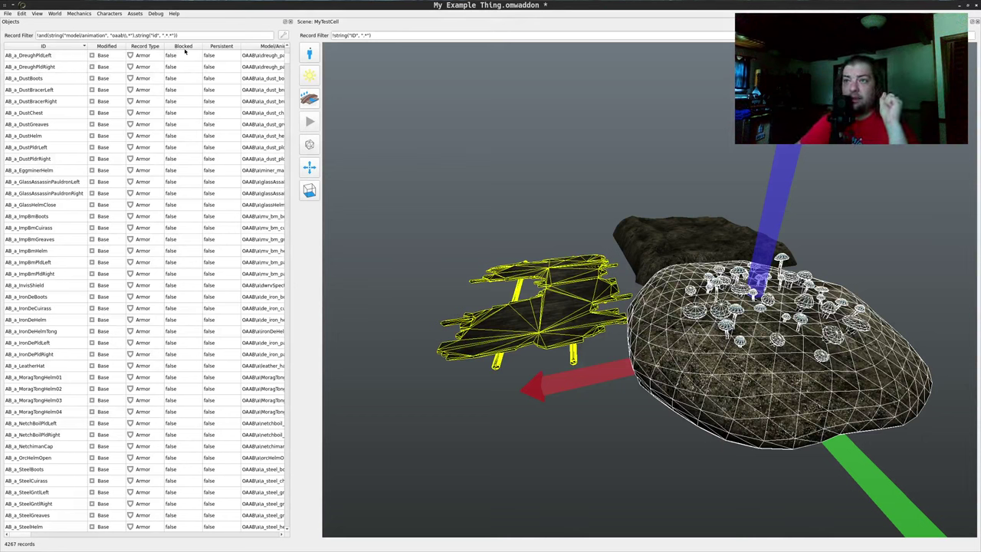
{"action": "left_click", "coordinate": [181, 159]}
{"action": "left_click", "coordinate": [177, 102]}
{"action": "left_click", "coordinate": [177, 148]}
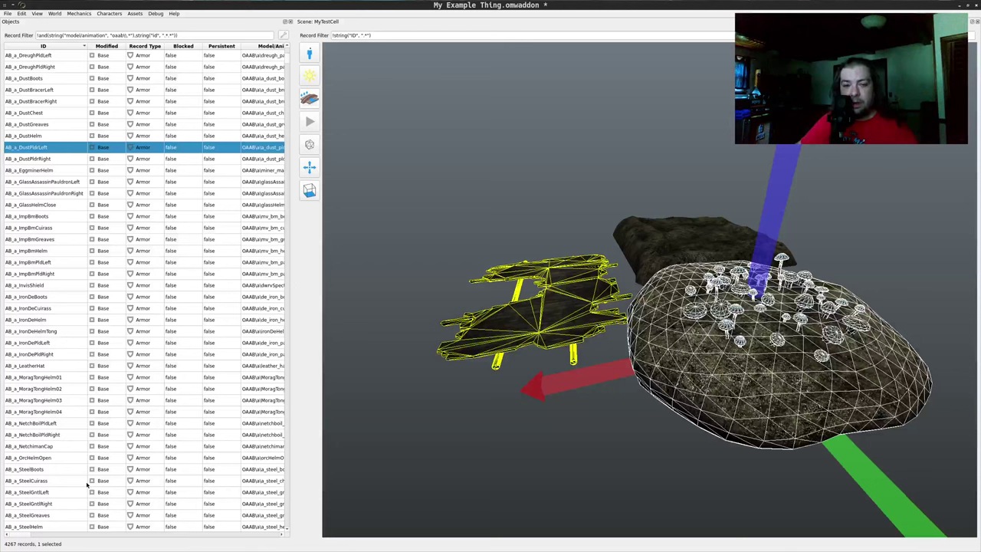
{"action": "left_click_drag", "start_coordinate": [514, 247], "coordinate": [624, 192]}
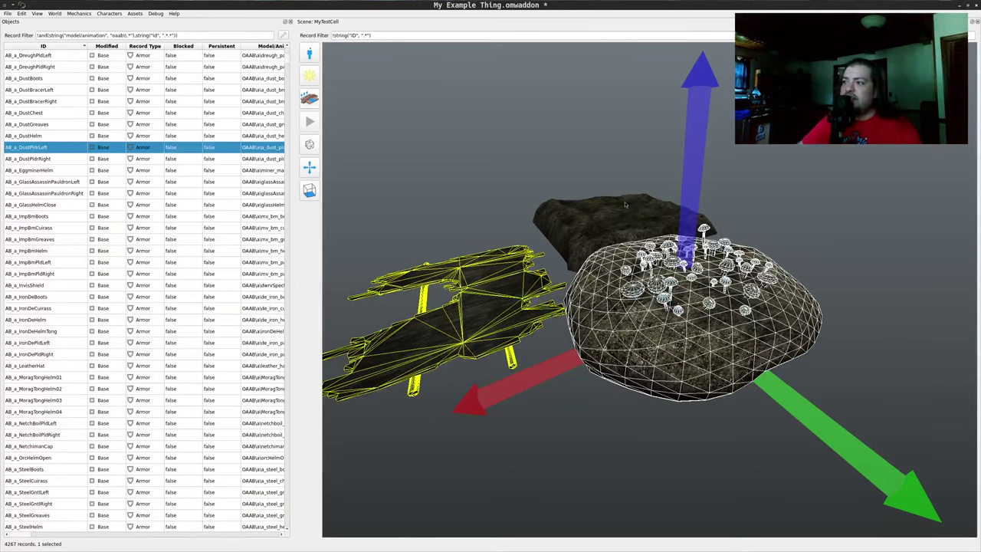
{"action": "left_click_drag", "start_coordinate": [627, 206], "coordinate": [843, 322]}
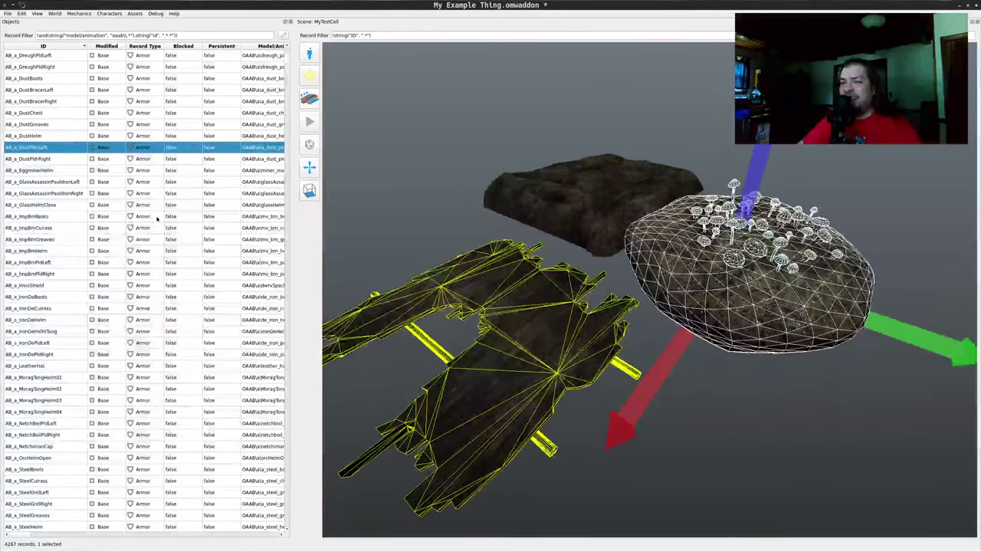
{"action": "scroll", "coordinate": [56, 243], "scroll_direction": "down", "scroll_amount": 9}
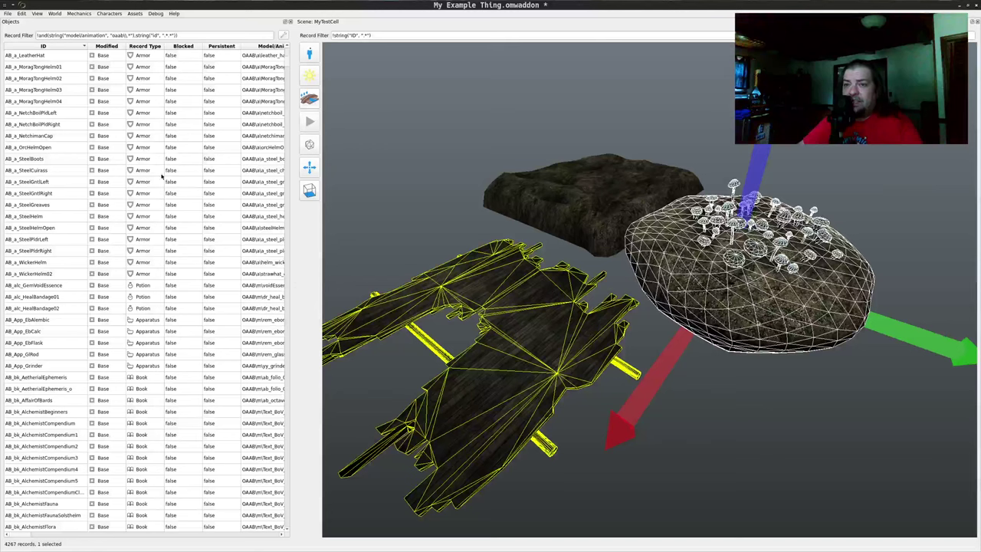
{"action": "scroll", "coordinate": [111, 194], "scroll_direction": "down", "scroll_amount": 7}
{"action": "scroll", "coordinate": [110, 190], "scroll_direction": "up", "scroll_amount": 20}
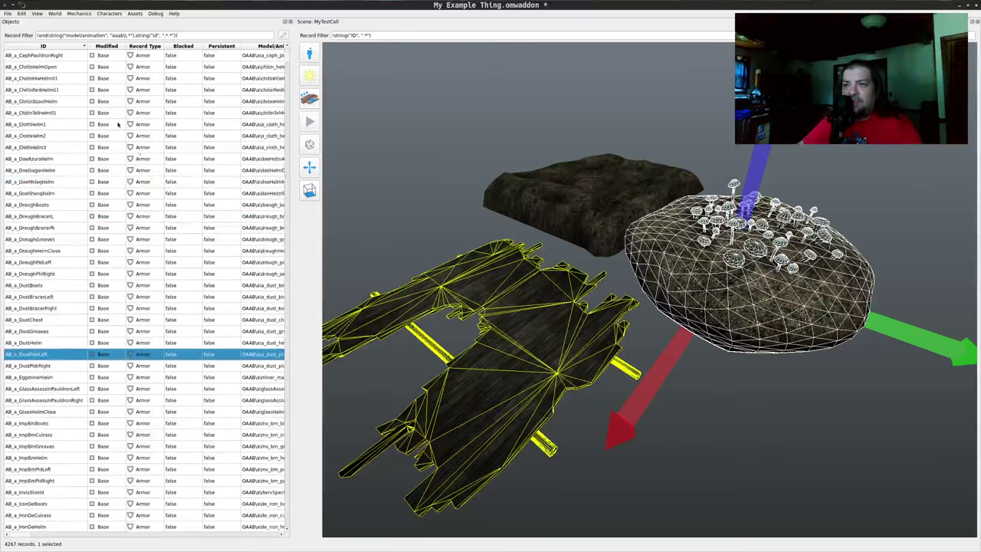
Sort the objects by record type and replace the filter's ID condition with "RECORD TYPE" matching ".*static.*".
{"action": "left_click", "coordinate": [143, 48]}
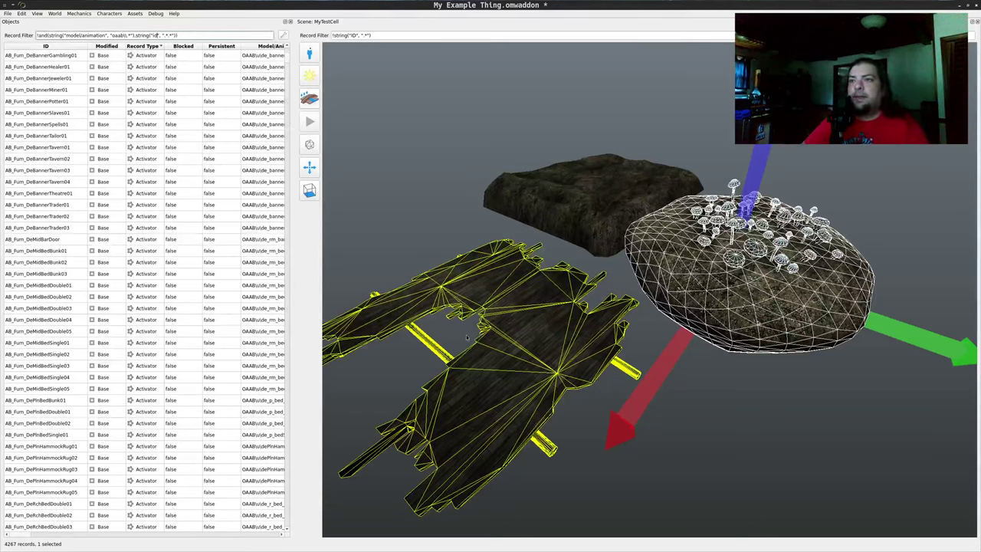
{"action": "key", "text": "BackSpace"}
{"action": "key", "text": "BackSpace"}
{"action": "type", "text": "RECORD TYPE\", \".*"}
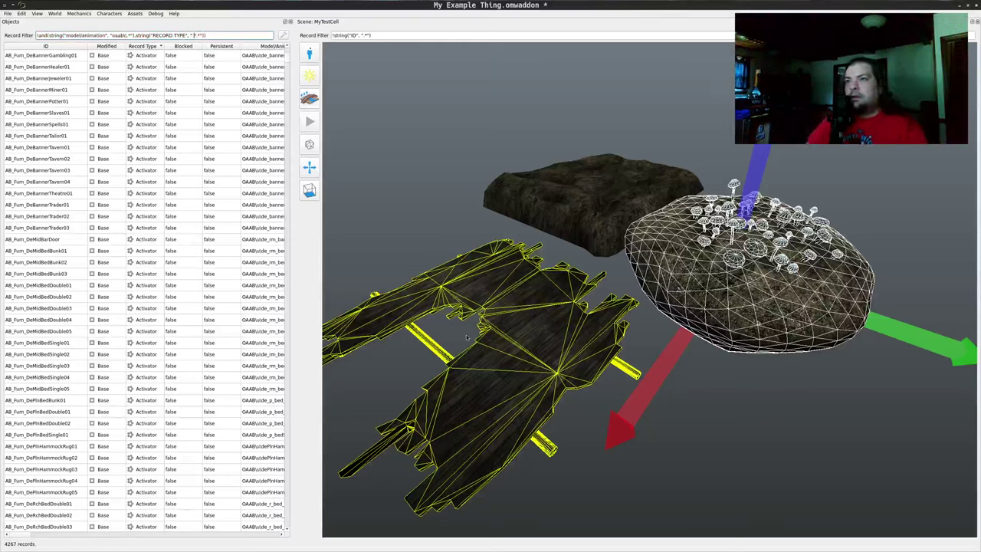
{"action": "type", "text": "static.*"}
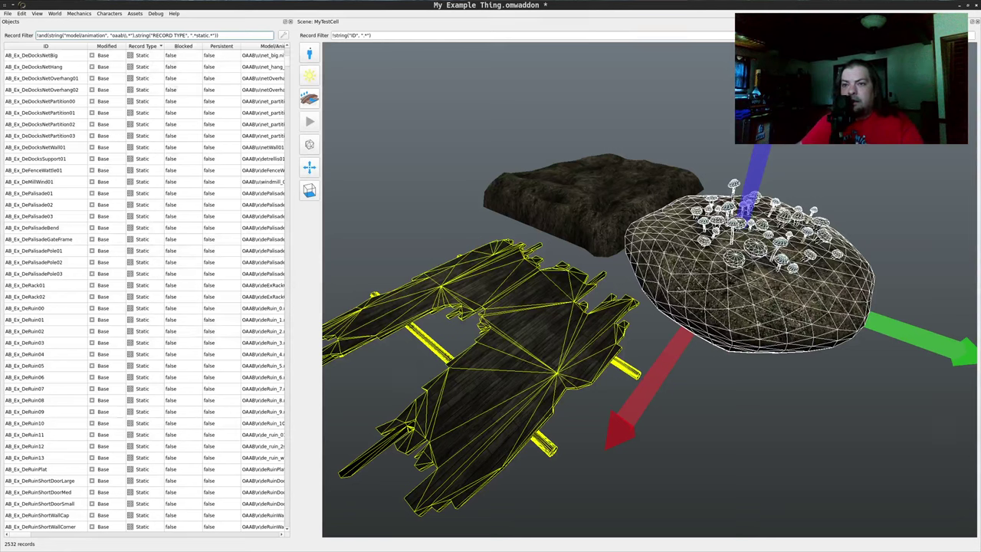
Place AB_Ex_DePalisadePole01 on the shipwreck floor in the scene and select the new instance.
{"action": "left_click", "coordinate": [66, 227]}
{"action": "scroll", "coordinate": [57, 220], "scroll_direction": "down", "scroll_amount": 2}
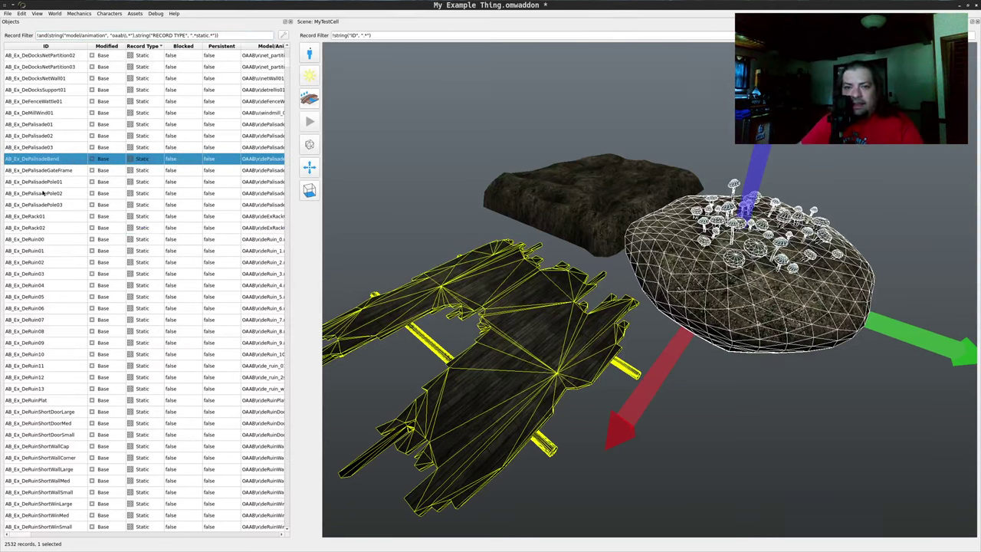
{"action": "left_click_drag", "start_coordinate": [46, 183], "coordinate": [650, 310]}
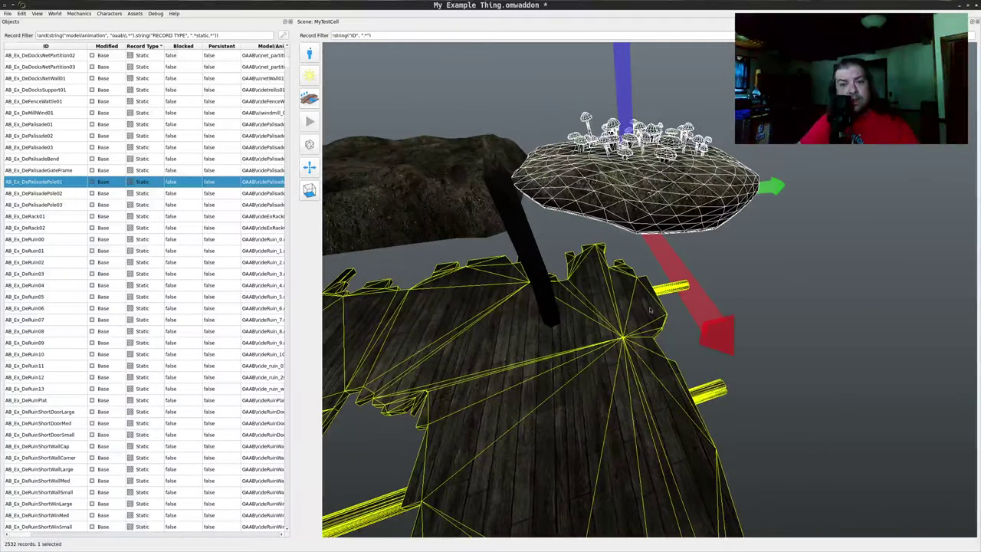
{"action": "left_click", "coordinate": [529, 261]}
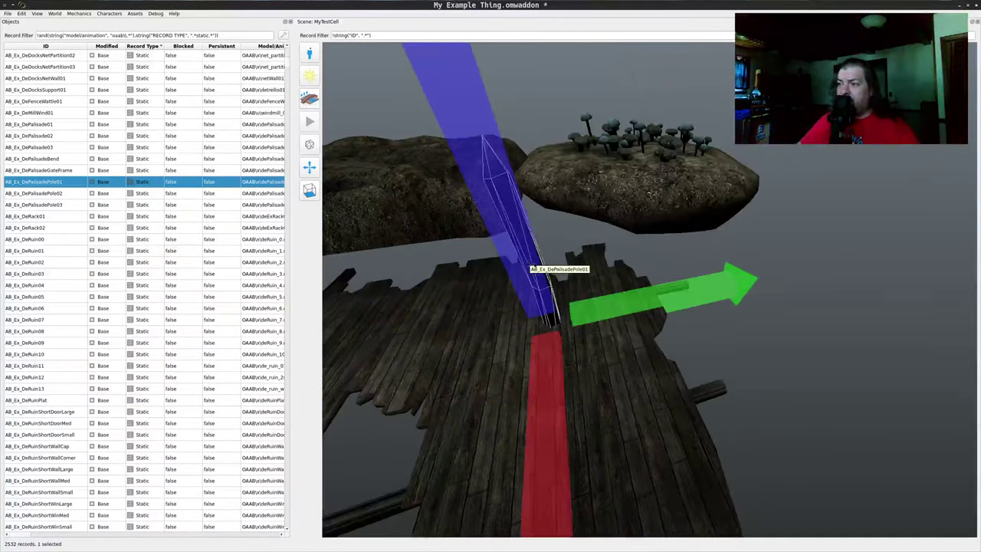
Raise the palisade pole along its vertical axis and adjust its height using the shipwreck floor as snap target.
{"action": "left_click_drag", "start_coordinate": [491, 291], "coordinate": [397, 229]}
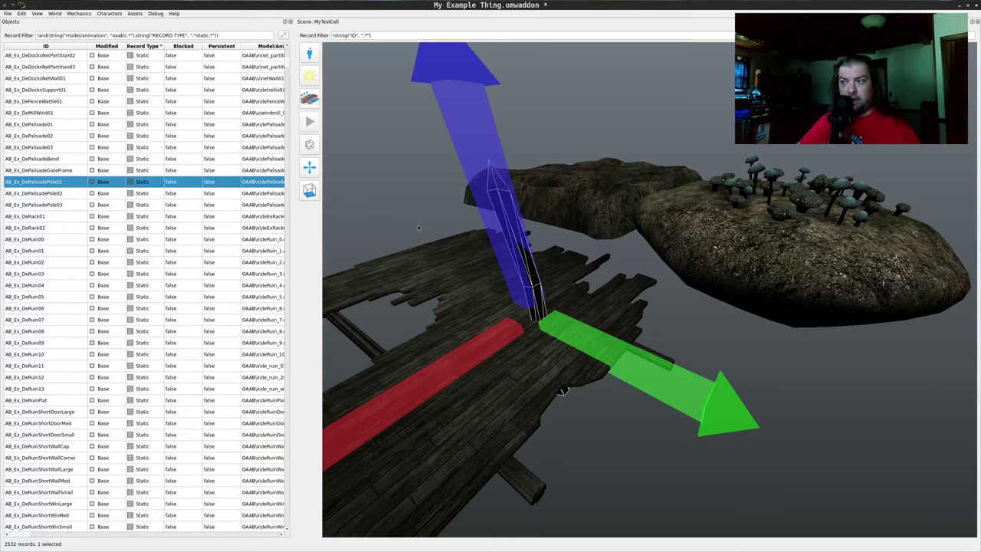
{"action": "left_click_drag", "start_coordinate": [399, 244], "coordinate": [391, 223]}
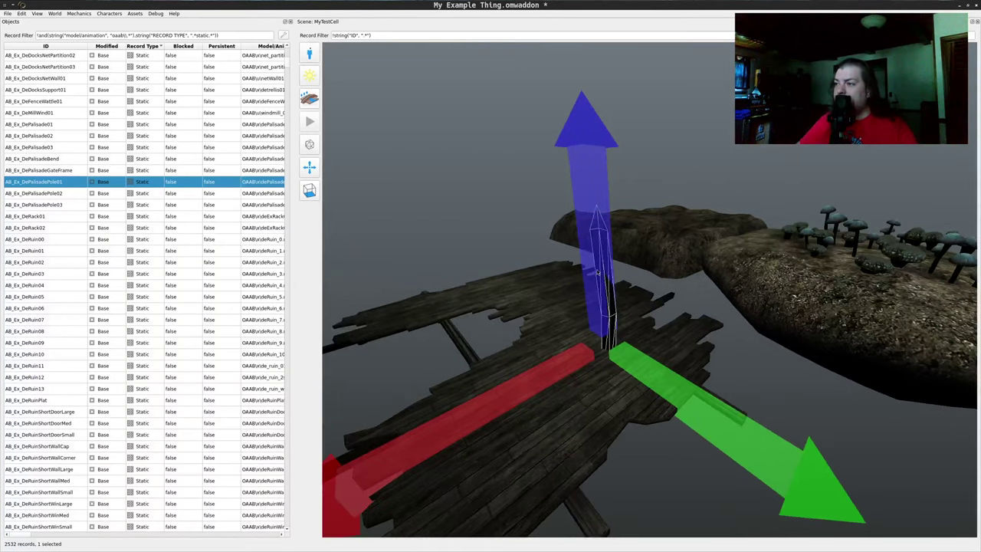
{"action": "left_click_drag", "start_coordinate": [596, 266], "coordinate": [561, 338]}
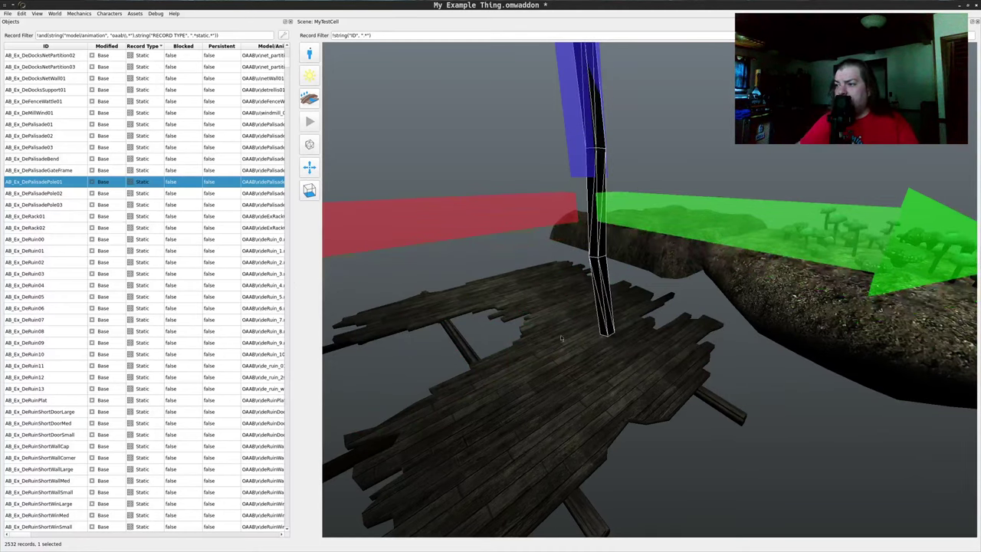
{"action": "left_click", "coordinate": [559, 372]}
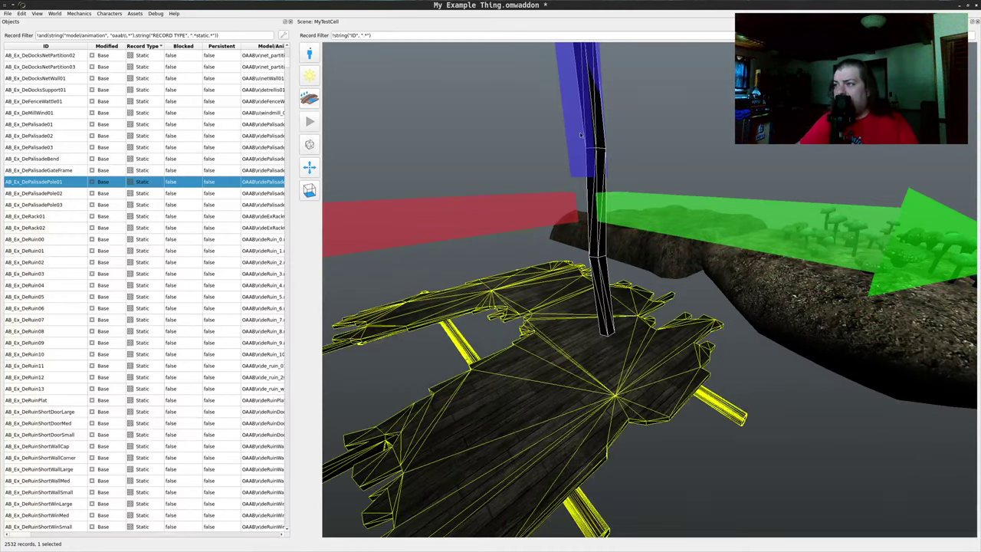
{"action": "mouse_move", "coordinate": [581, 136]}
{"action": "left_mouse_down"}
{"action": "mouse_move", "coordinate": [563, 168]}
{"action": "mouse_move", "coordinate": [580, 154]}
{"action": "left_mouse_up"}
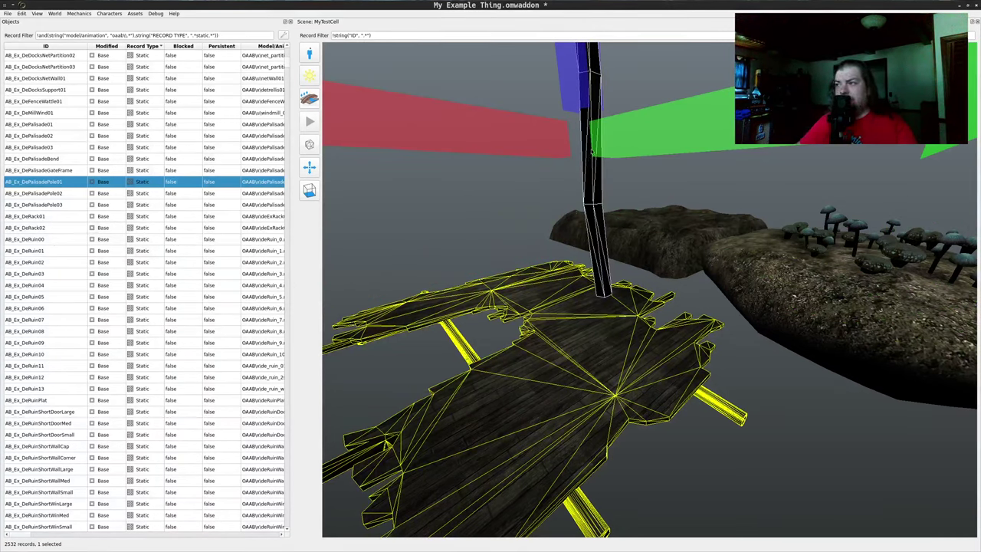
Clear the snap target and drop the palisade pole to collision on the shipwreck floor.
{"action": "left_click", "coordinate": [593, 151]}
{"action": "left_click_drag", "start_coordinate": [592, 151], "coordinate": [508, 97]}
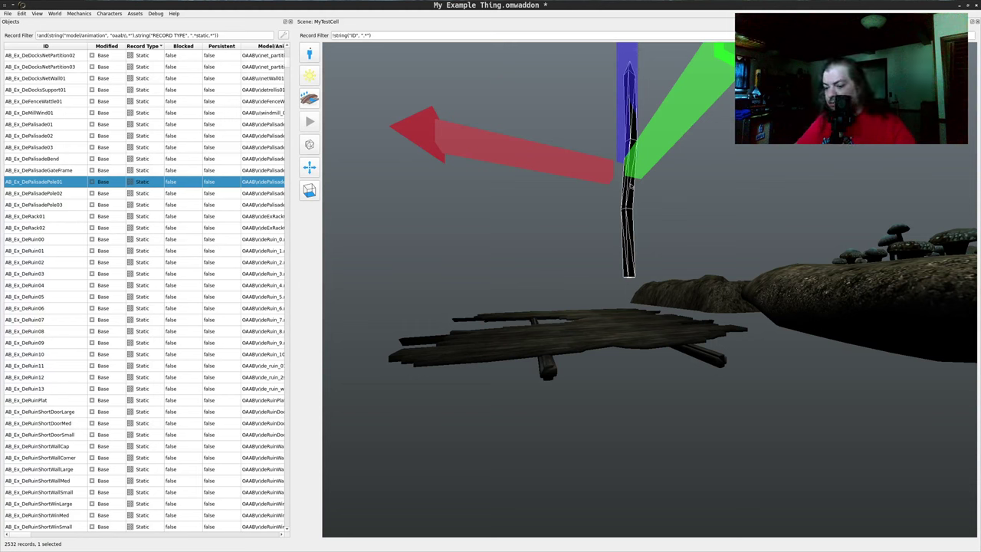
{"action": "key", "text": "h"}
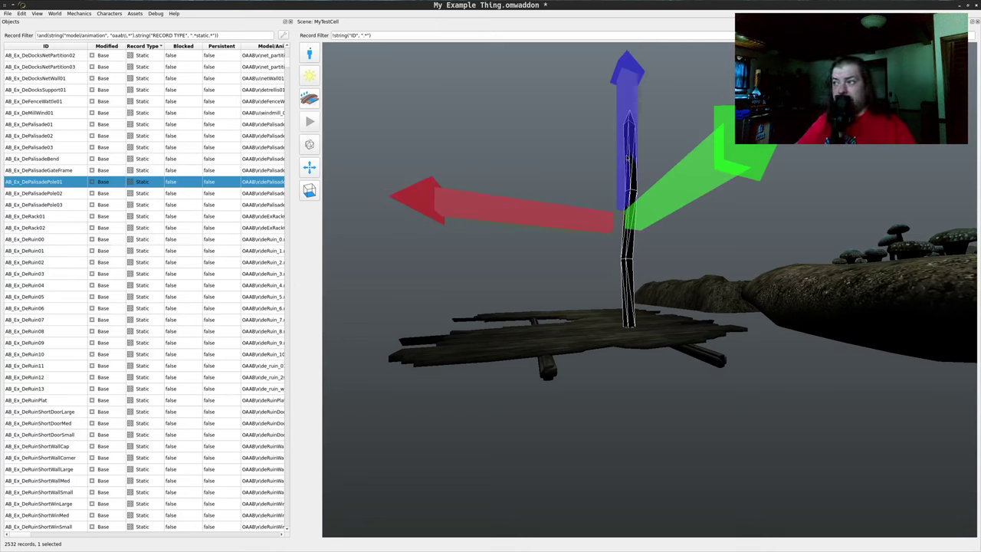
{"action": "left_click_drag", "start_coordinate": [628, 158], "coordinate": [591, 298]}
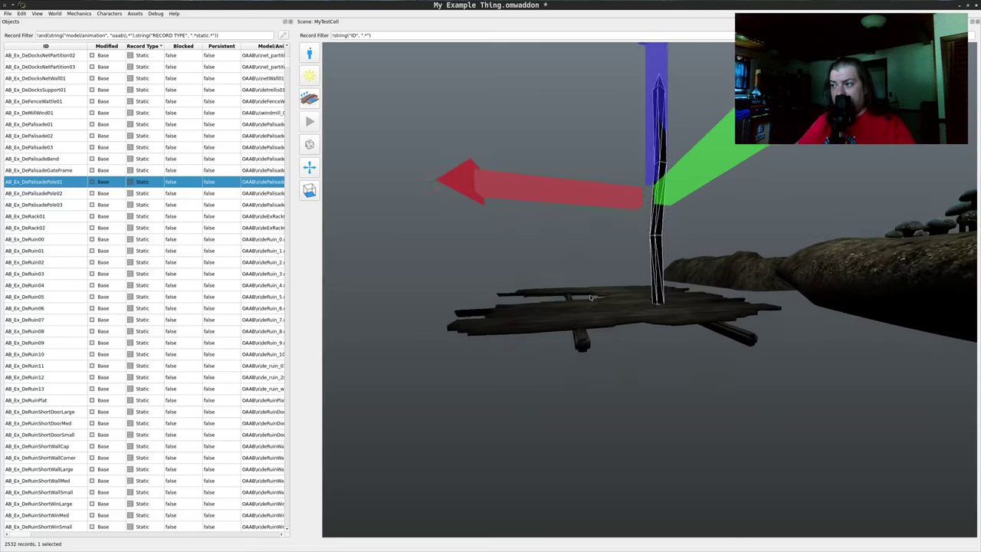
Open the user settings and look through the 3D Scene Editing, 3D Scene Input and General Input pages.
{"action": "left_click", "coordinate": [54, 13]}
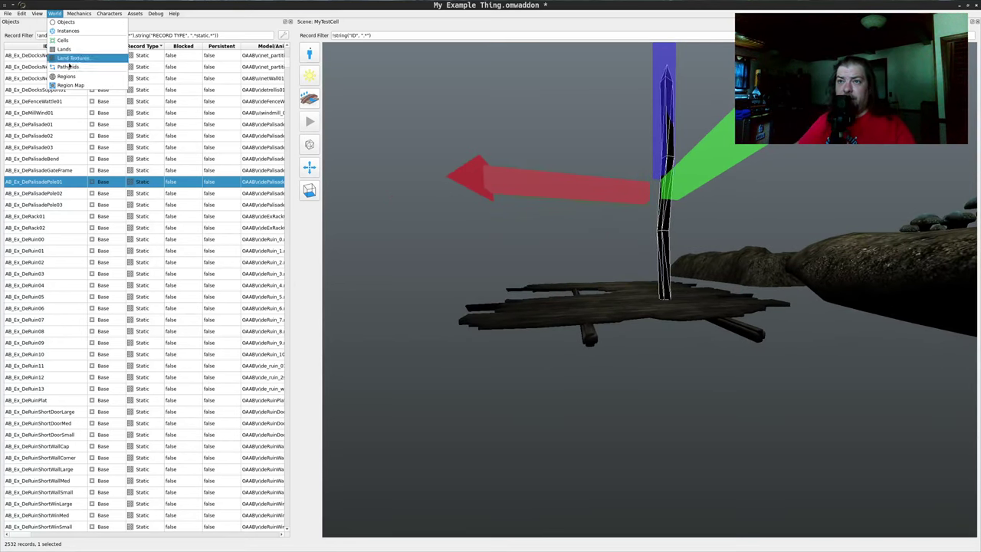
{"action": "left_click", "coordinate": [42, 38]}
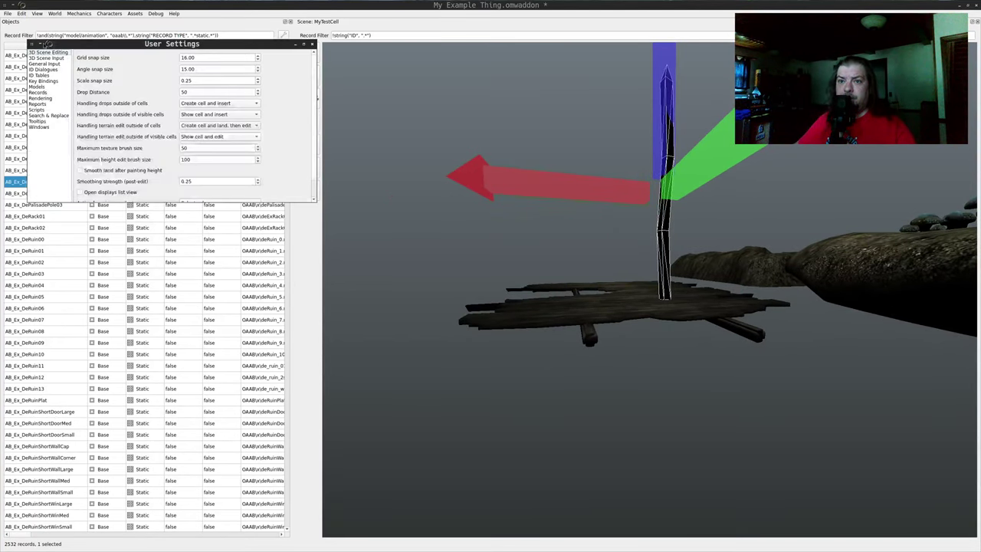
{"action": "left_click_drag", "start_coordinate": [42, 42], "coordinate": [347, 183]}
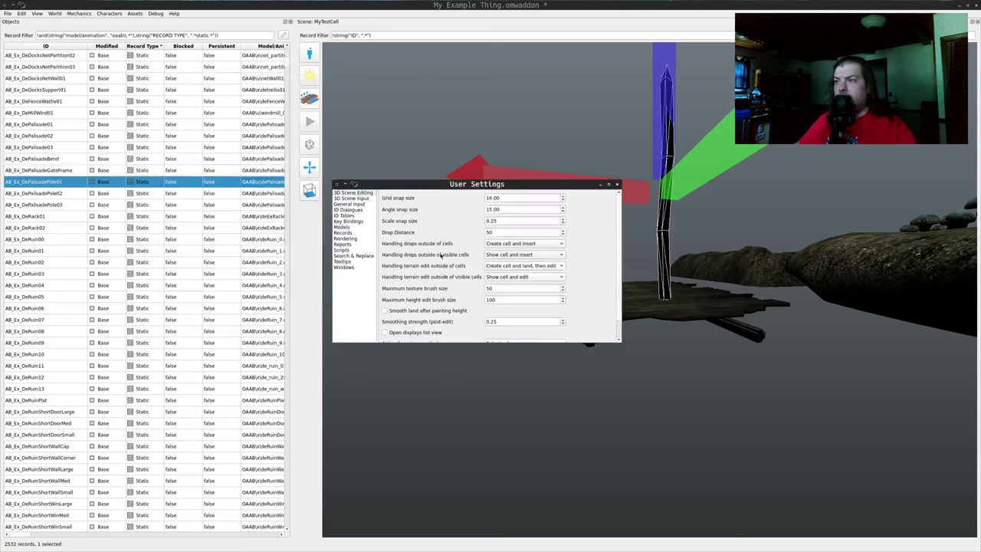
{"action": "left_click", "coordinate": [344, 216]}
{"action": "left_click", "coordinate": [354, 204]}
{"action": "left_click", "coordinate": [352, 199]}
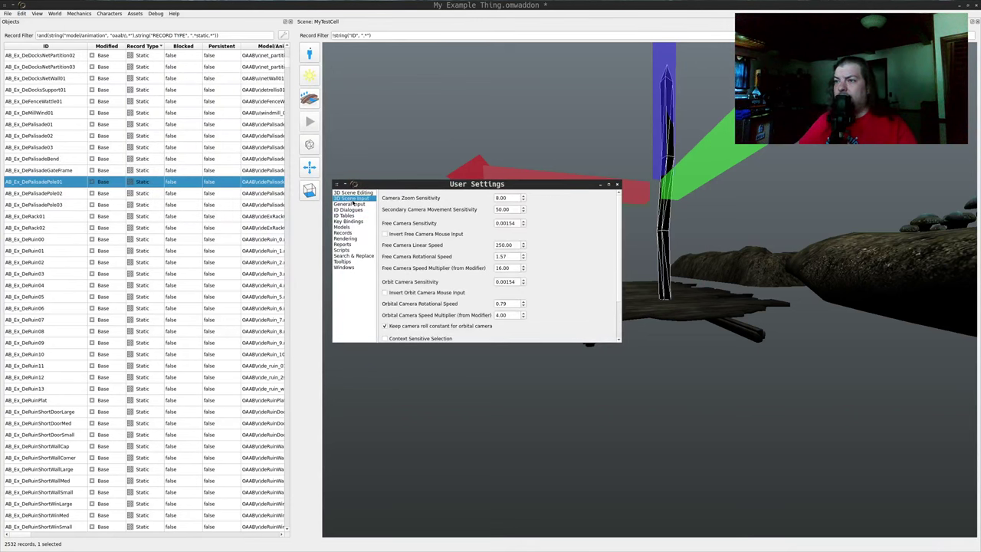
{"action": "left_click", "coordinate": [356, 205]}
{"action": "left_click", "coordinate": [354, 194]}
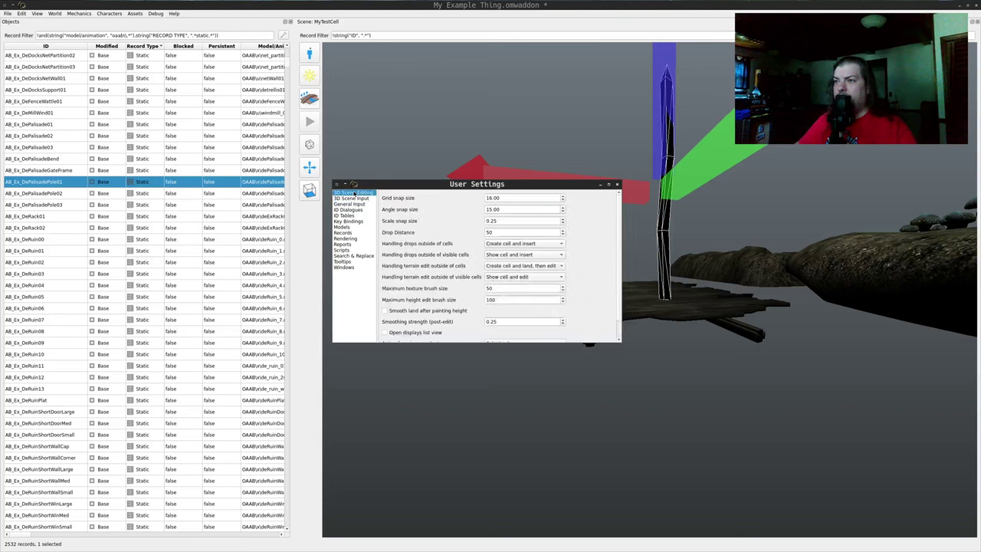
{"action": "left_click", "coordinate": [349, 199]}
{"action": "left_click", "coordinate": [347, 204]}
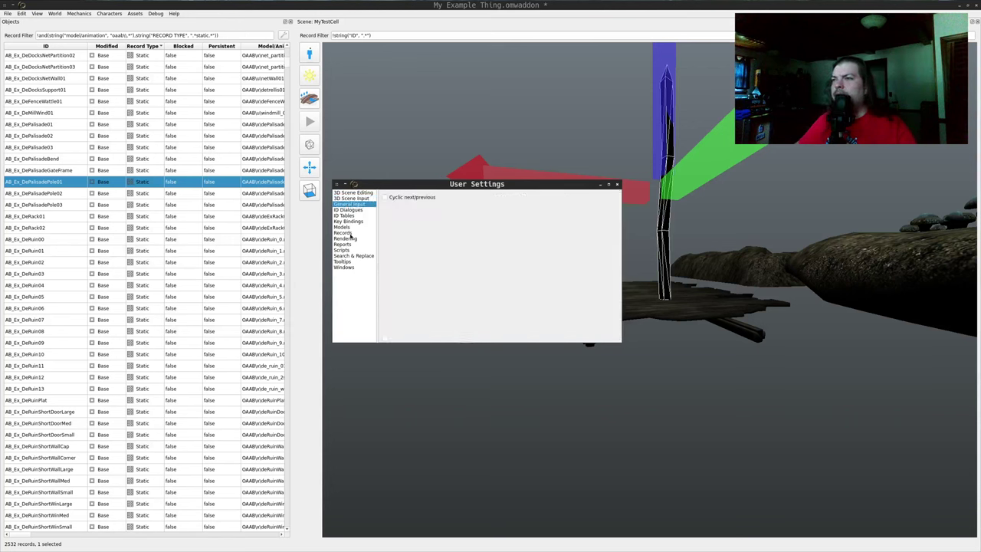
Check the Document key bindings and read through the 3D Scene Input camera and mouse drag settings.
{"action": "left_click", "coordinate": [349, 221]}
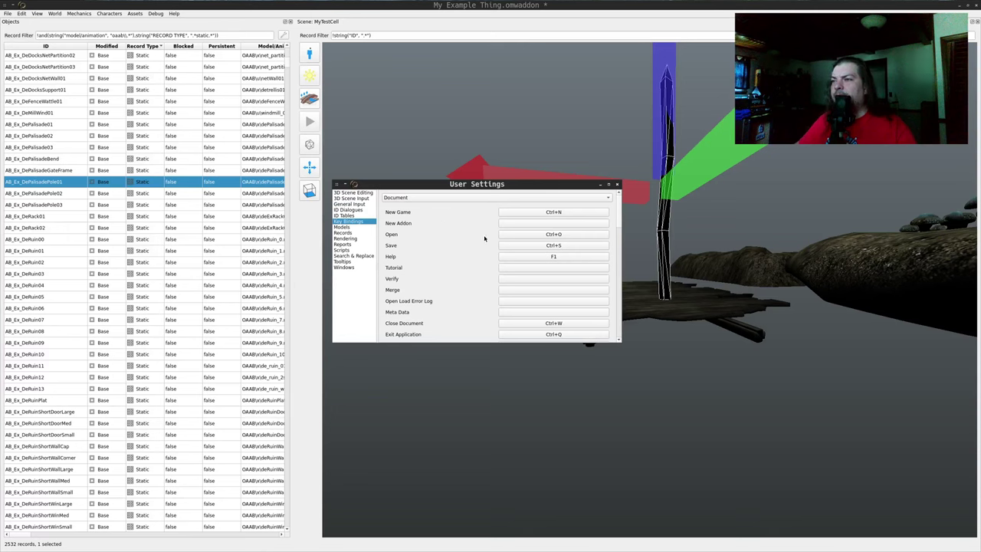
{"action": "scroll", "coordinate": [476, 247], "scroll_direction": "down", "scroll_amount": 2}
{"action": "left_click", "coordinate": [349, 204]}
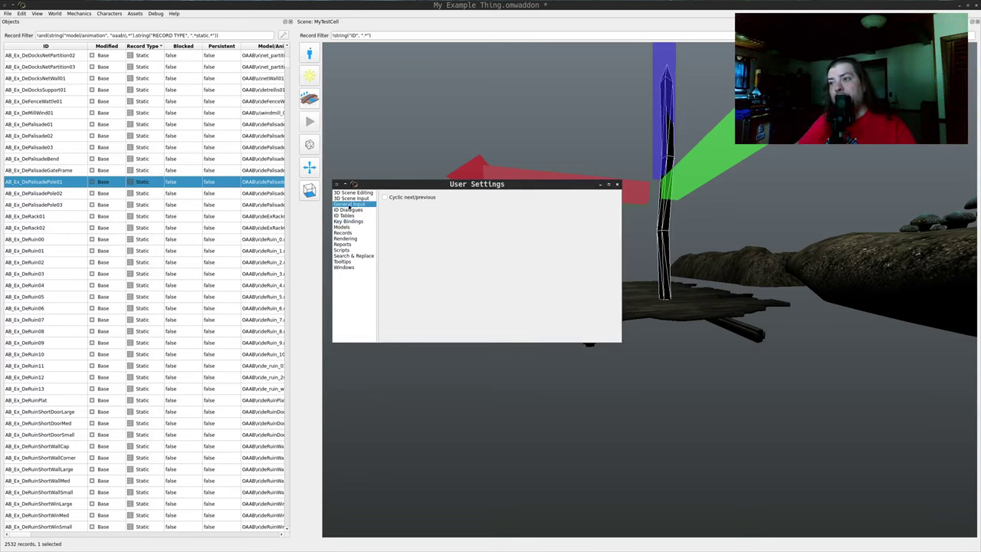
{"action": "left_click", "coordinate": [372, 198]}
{"action": "scroll", "coordinate": [441, 235], "scroll_direction": "down", "scroll_amount": 2}
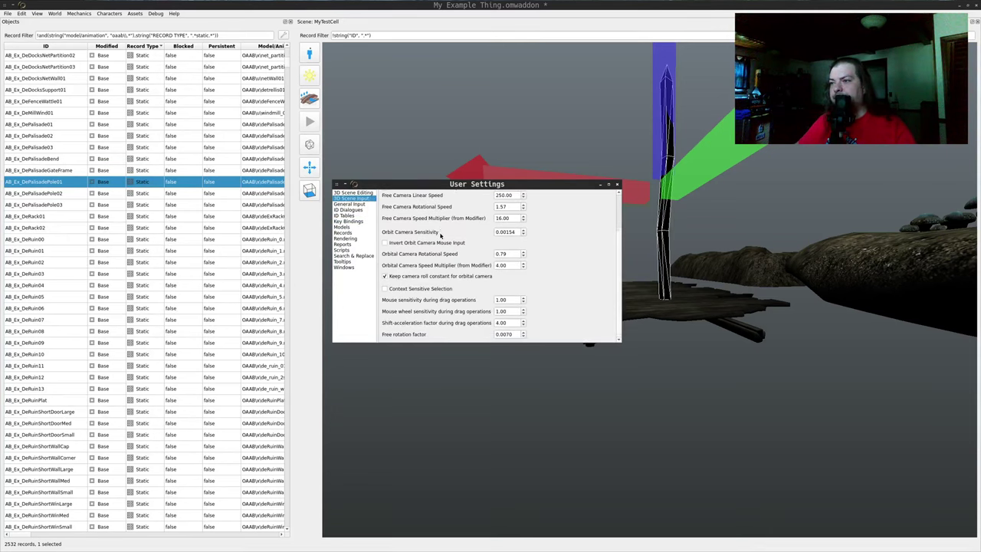
{"action": "scroll", "coordinate": [404, 236], "scroll_direction": "up", "scroll_amount": 2}
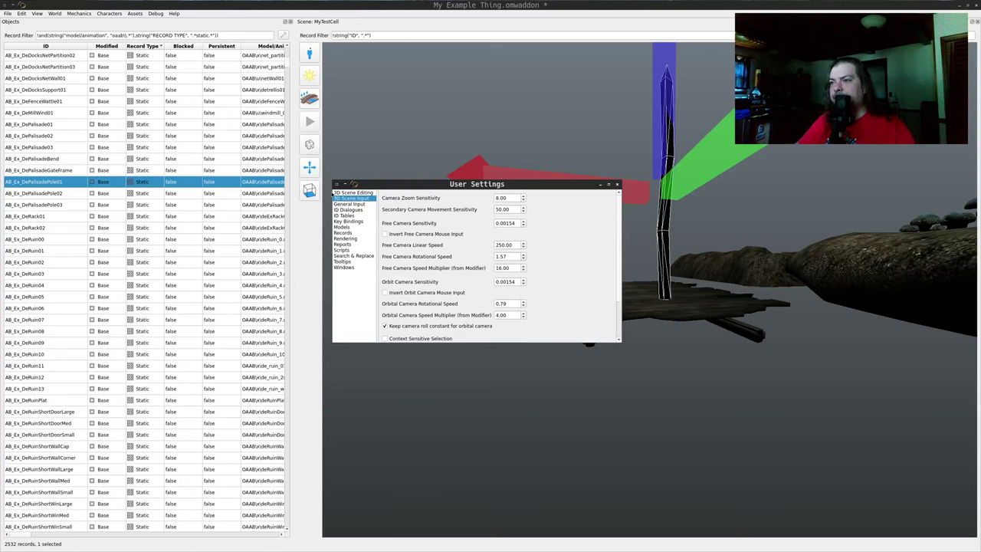
Examine the 3D Scene Editing options, then browse the scene input, general input and ID settings pages.
{"action": "left_click", "coordinate": [337, 192]}
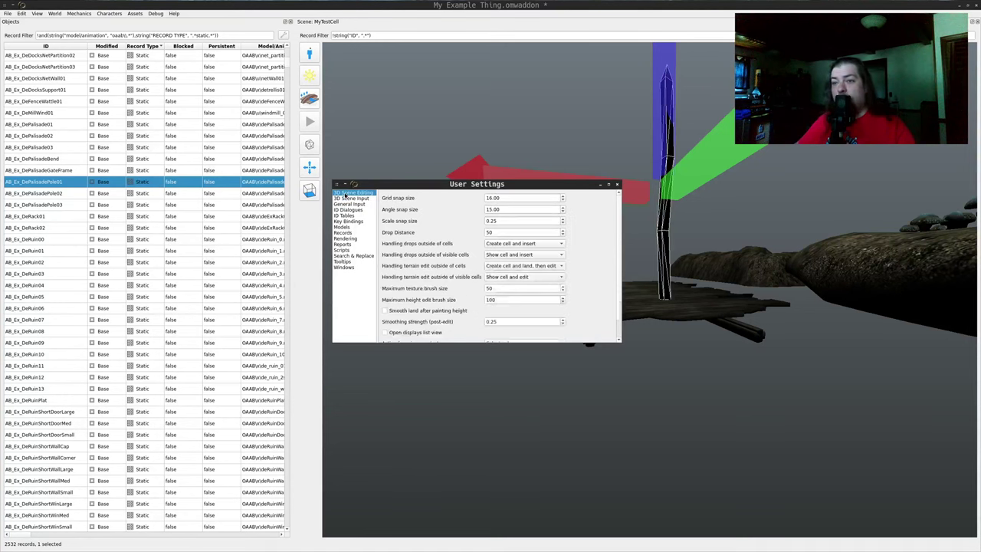
{"action": "scroll", "coordinate": [432, 231], "scroll_direction": "down", "scroll_amount": 1}
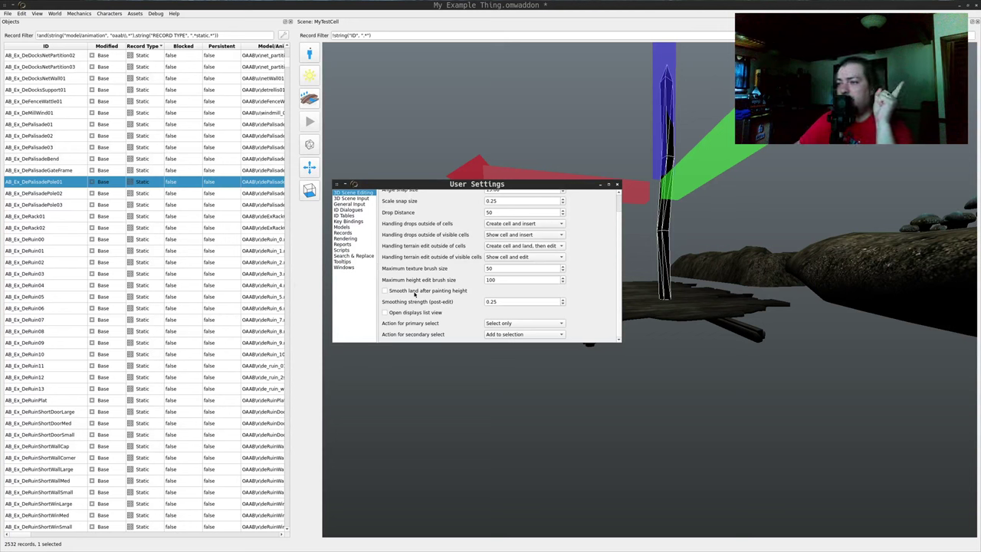
{"action": "scroll", "coordinate": [403, 293], "scroll_direction": "up", "scroll_amount": 1}
{"action": "left_click", "coordinate": [346, 199]}
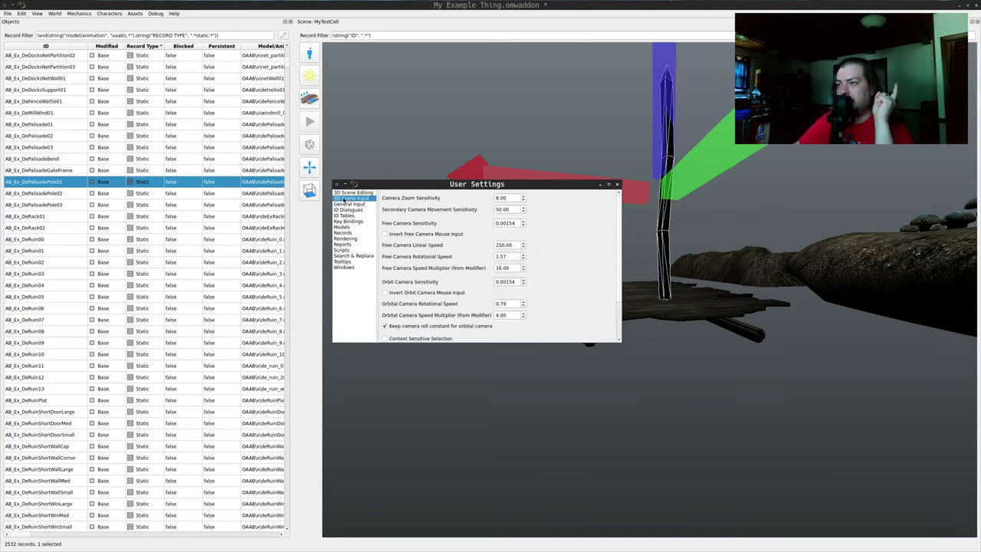
{"action": "scroll", "coordinate": [566, 266], "scroll_direction": "down", "scroll_amount": 2}
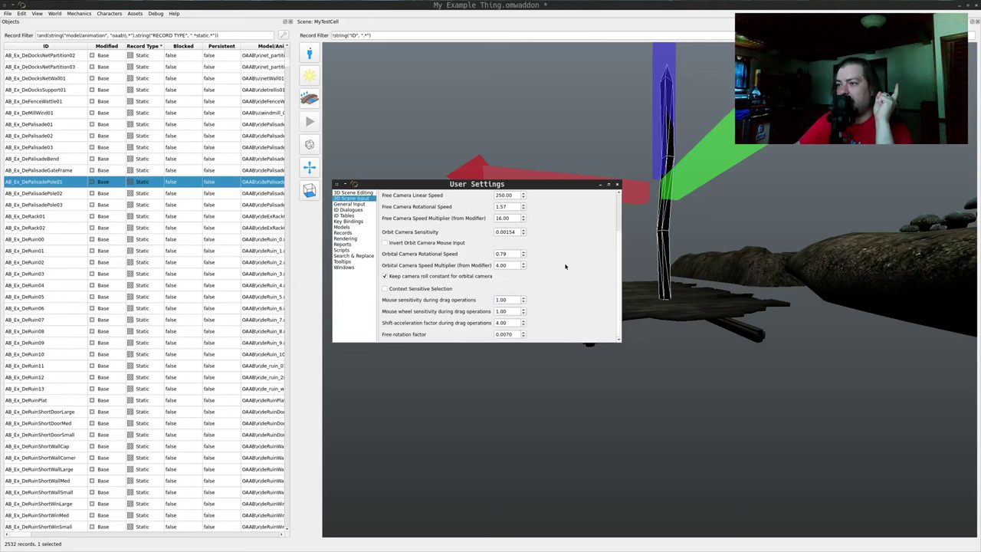
{"action": "left_click", "coordinate": [363, 204]}
{"action": "left_click", "coordinate": [355, 209]}
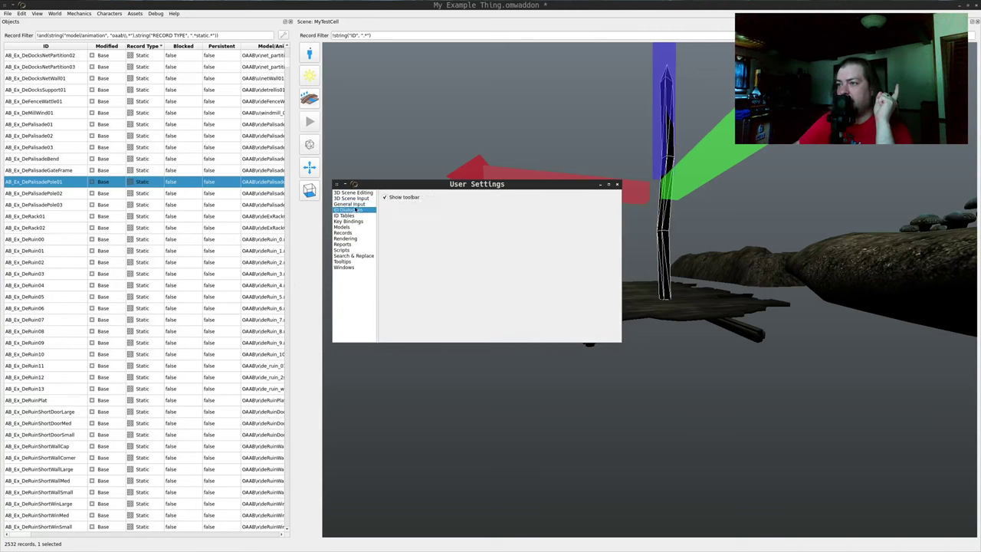
{"action": "left_click", "coordinate": [347, 215]}
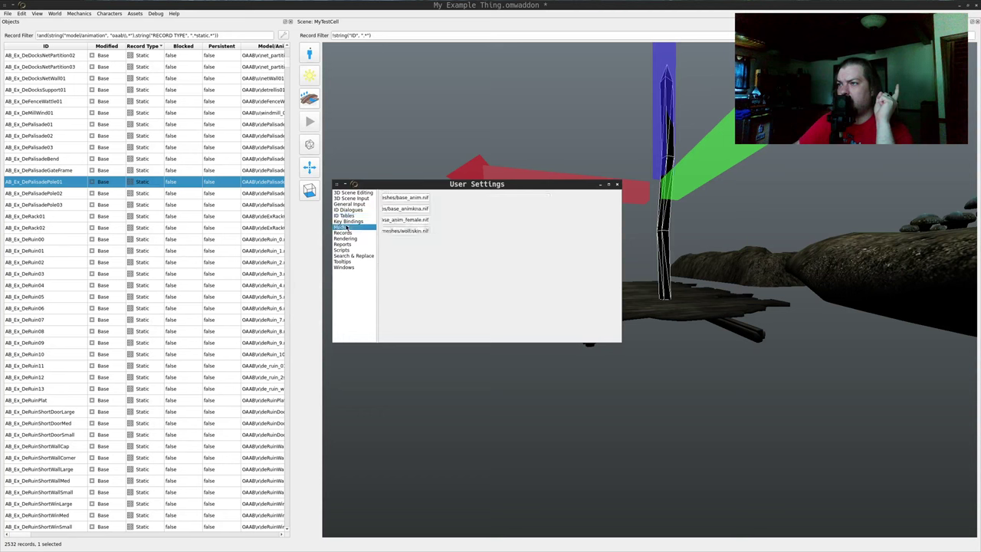
Review the Scene key bindings for dropping instances to terrain level and to collision, and return to the scene.
{"action": "left_click", "coordinate": [341, 222]}
{"action": "scroll", "coordinate": [411, 242], "scroll_direction": "down", "scroll_amount": 10}
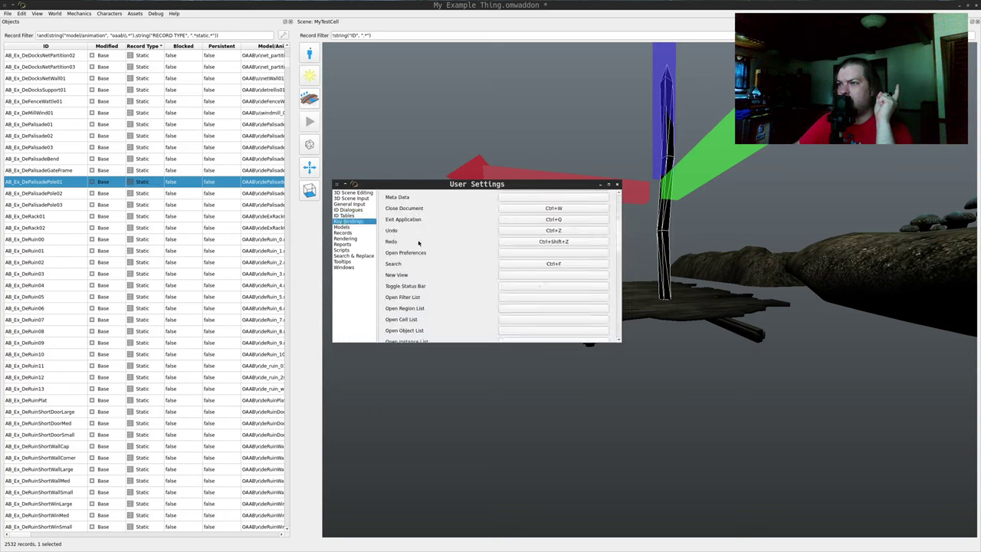
{"action": "scroll", "coordinate": [418, 238], "scroll_direction": "up", "scroll_amount": 15}
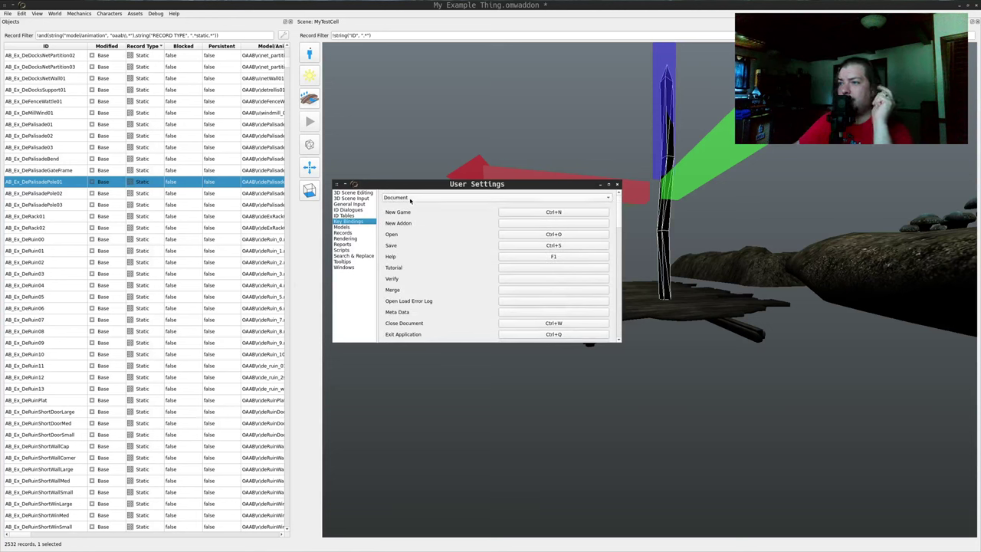
{"action": "left_click", "coordinate": [410, 199]}
{"action": "left_click", "coordinate": [402, 223]}
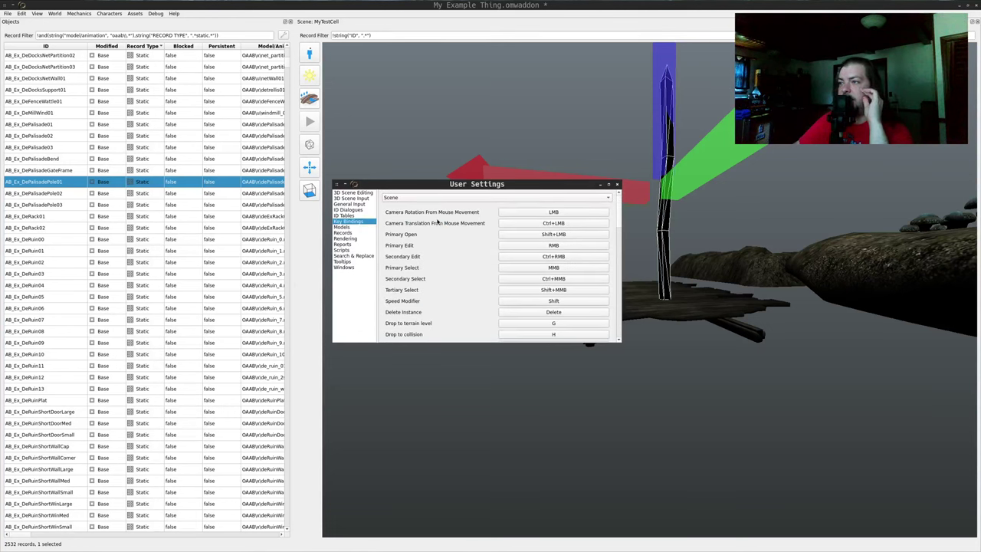
{"action": "scroll", "coordinate": [442, 225], "scroll_direction": "down", "scroll_amount": 2}
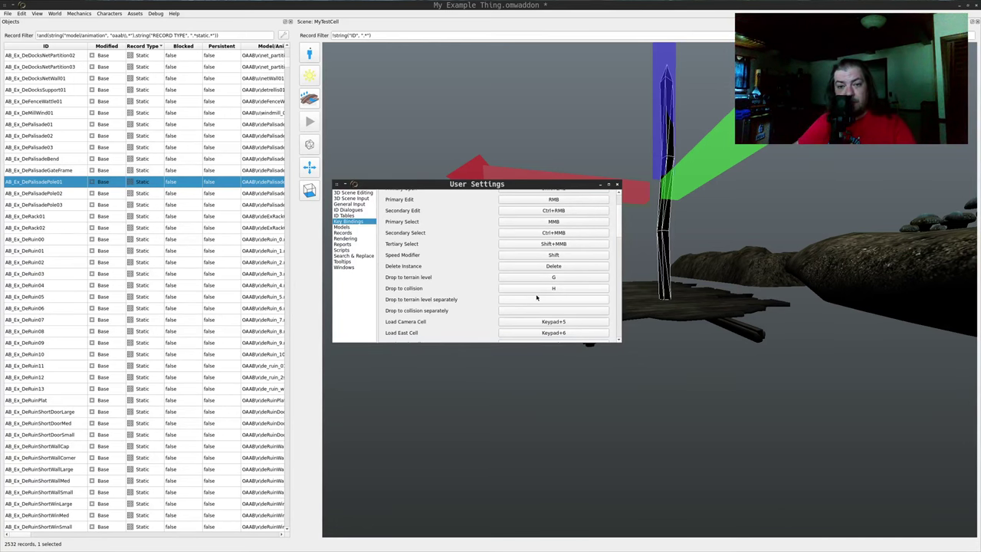
{"action": "left_click_drag", "start_coordinate": [771, 302], "coordinate": [715, 316]}
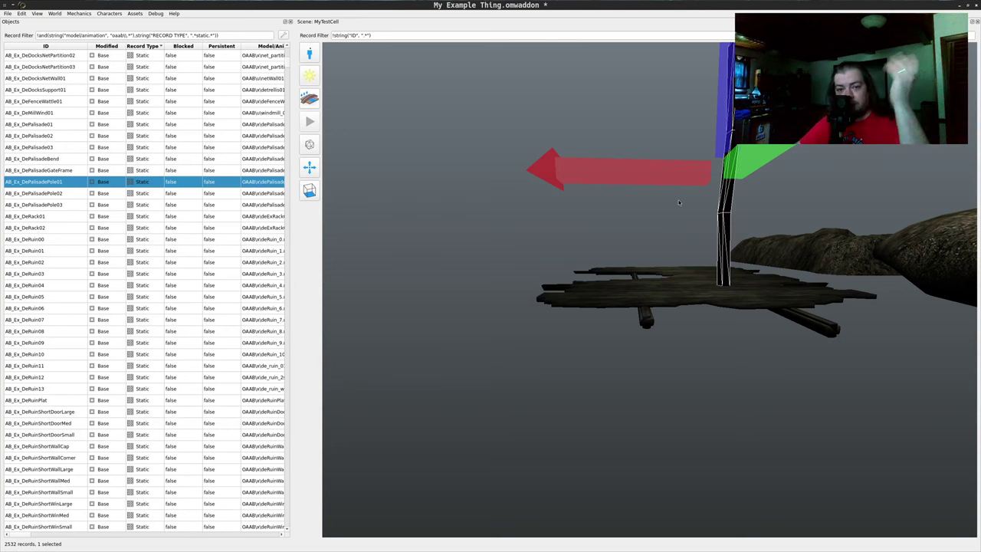
Recheck the Scene key bindings for dropping instances to collision, return to the scene and view the pole on the plank platform.
{"action": "key", "text": "alt+Tab"}
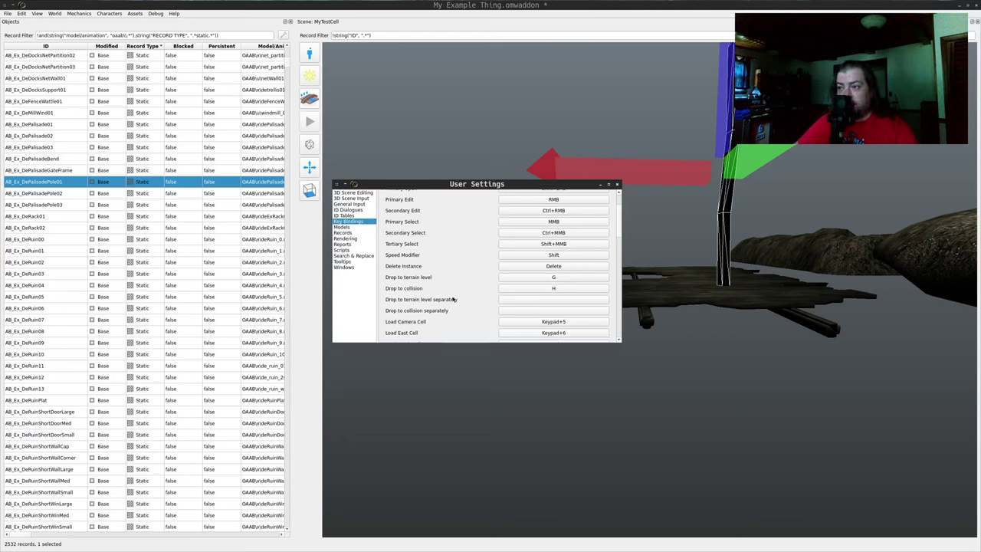
{"action": "left_click", "coordinate": [655, 111]}
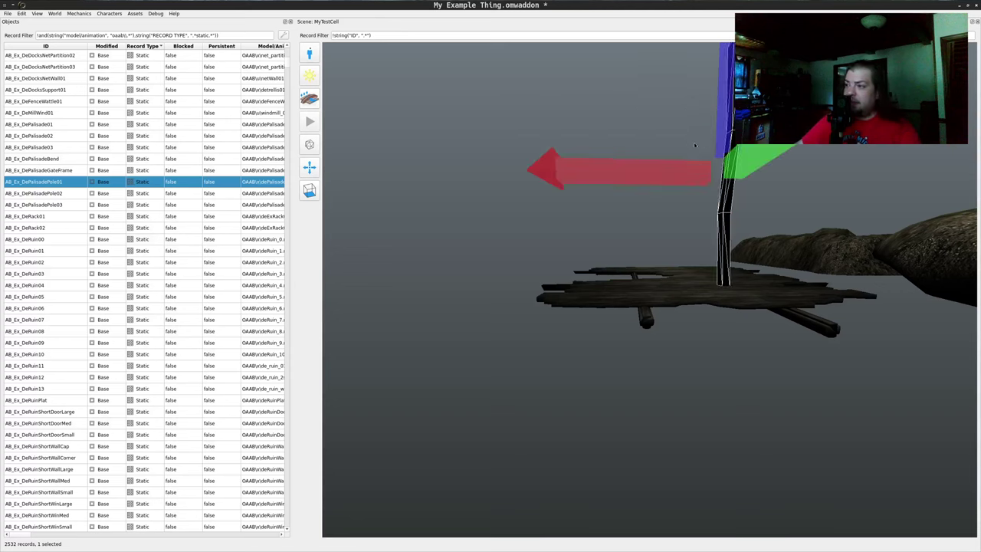
{"action": "left_click_drag", "start_coordinate": [694, 176], "coordinate": [728, 193]}
{"action": "scroll", "coordinate": [728, 193], "scroll_direction": "up", "scroll_amount": 10}
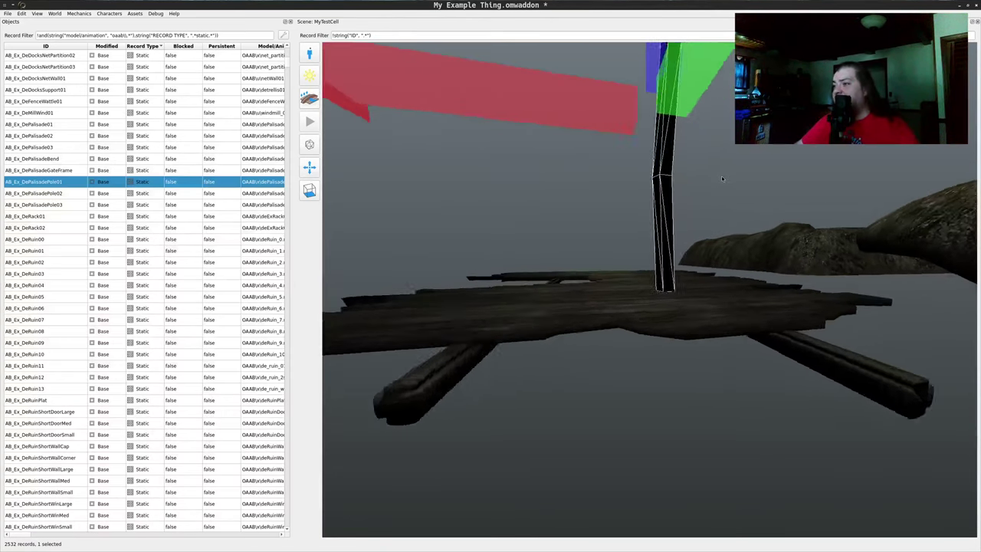
{"action": "left_click_drag", "start_coordinate": [659, 168], "coordinate": [641, 246]}
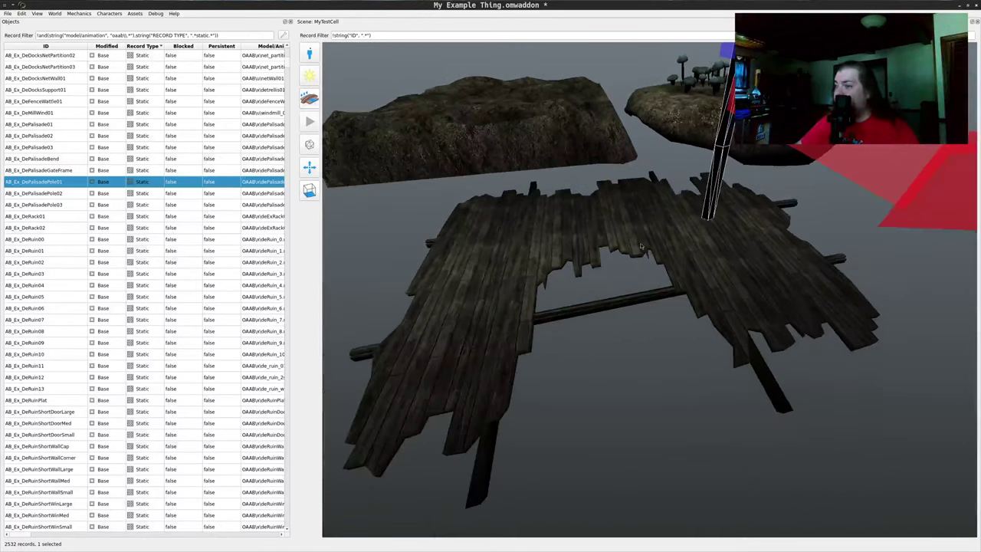
Find AB_Ex_DeRuinShortWinMed in the filtered static objects and place an instance of it above the plank platform.
{"action": "scroll", "coordinate": [165, 295], "scroll_direction": "down", "scroll_amount": 6}
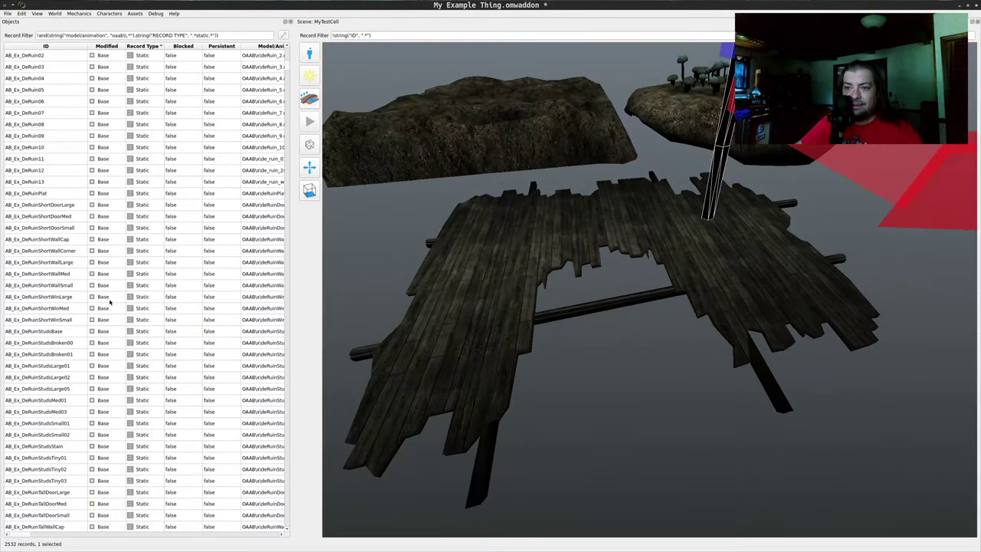
{"action": "right_click", "coordinate": [41, 309]}
{"action": "left_click", "coordinate": [354, 259]}
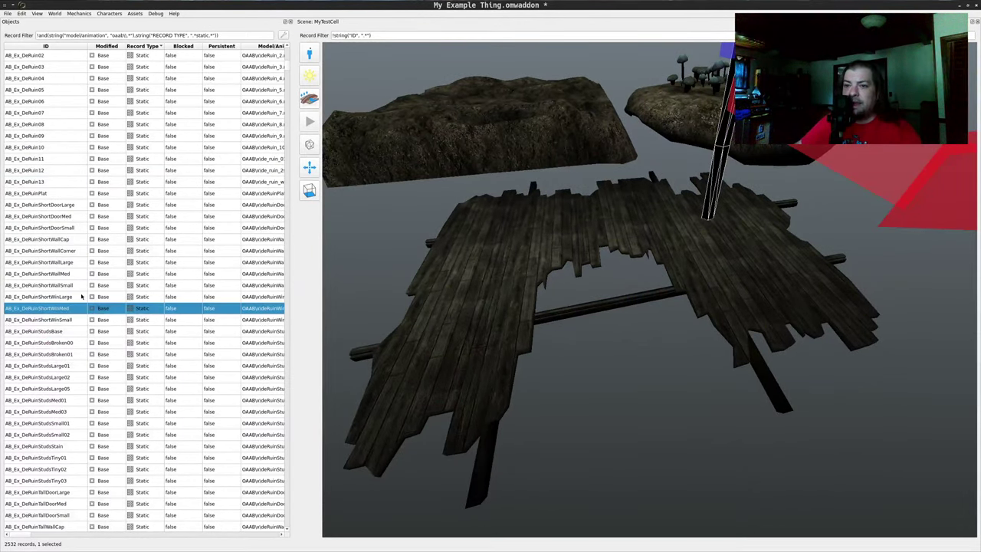
{"action": "left_click_drag", "start_coordinate": [82, 310], "coordinate": [488, 192]}
{"action": "key", "text": "Down"}
{"action": "middle_click", "coordinate": [470, 251]}
{"action": "scroll", "coordinate": [615, 82], "scroll_direction": "up", "scroll_amount": 6}
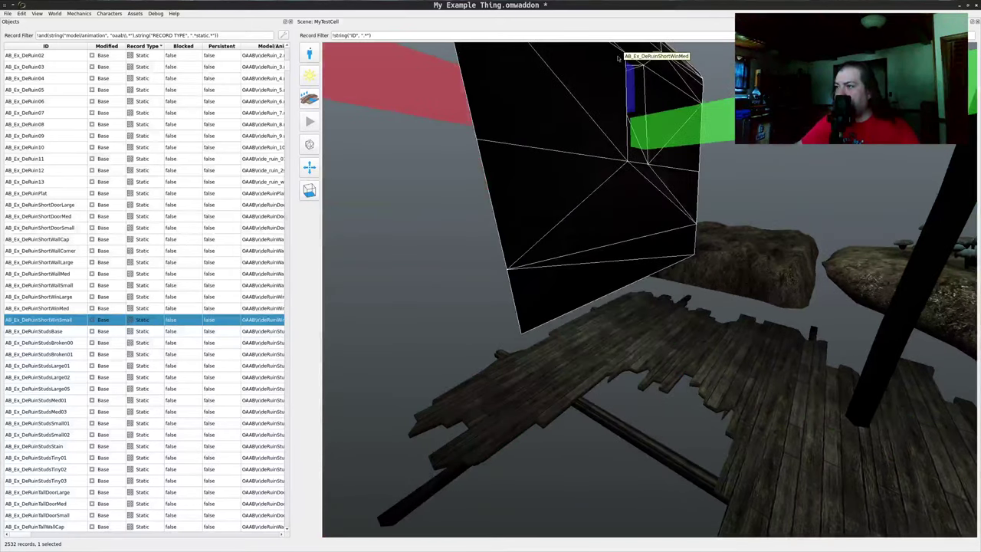
Switch the scene lighting to bright mode to light the dark side of the window wall.
{"action": "left_click_drag", "start_coordinate": [538, 158], "coordinate": [430, 293]}
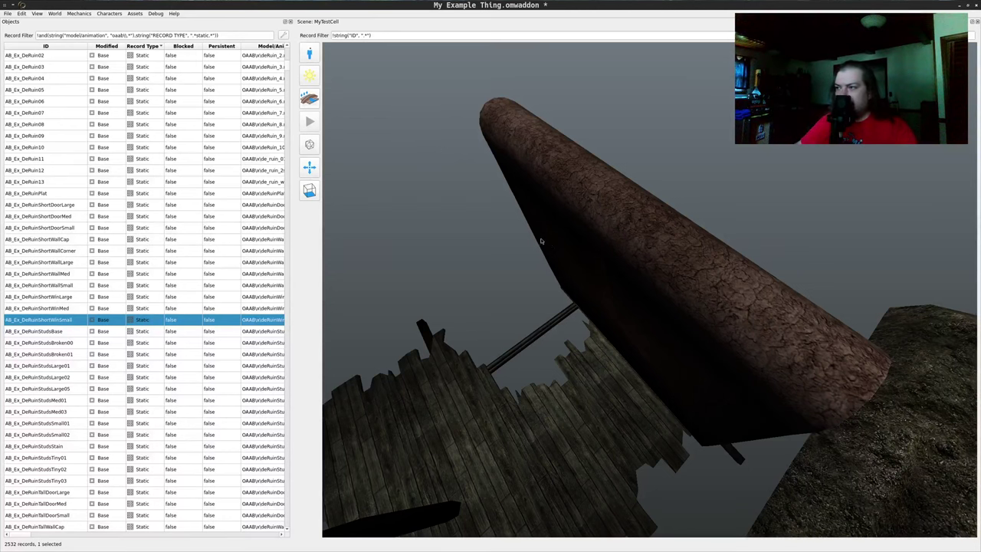
{"action": "left_click_drag", "start_coordinate": [541, 241], "coordinate": [425, 144]}
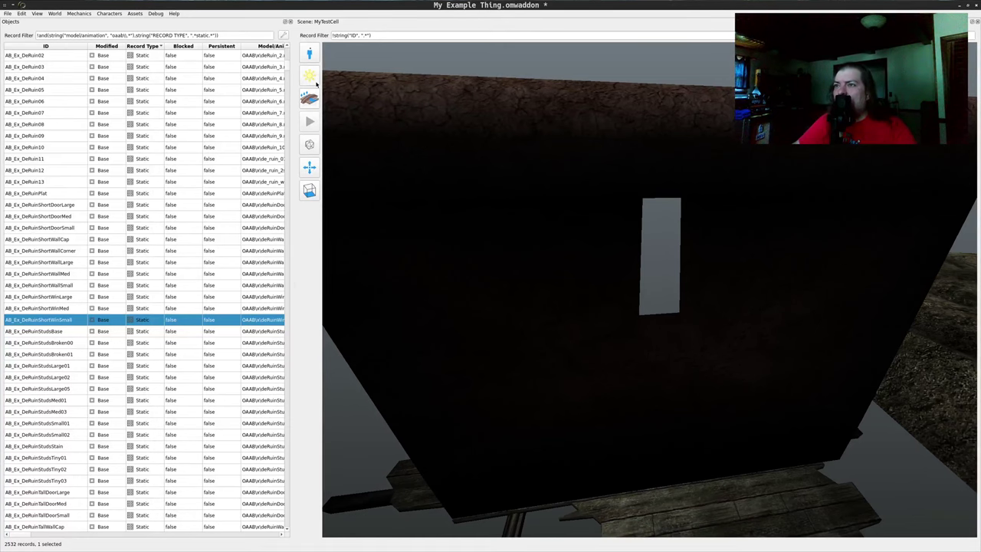
{"action": "left_click", "coordinate": [314, 79]}
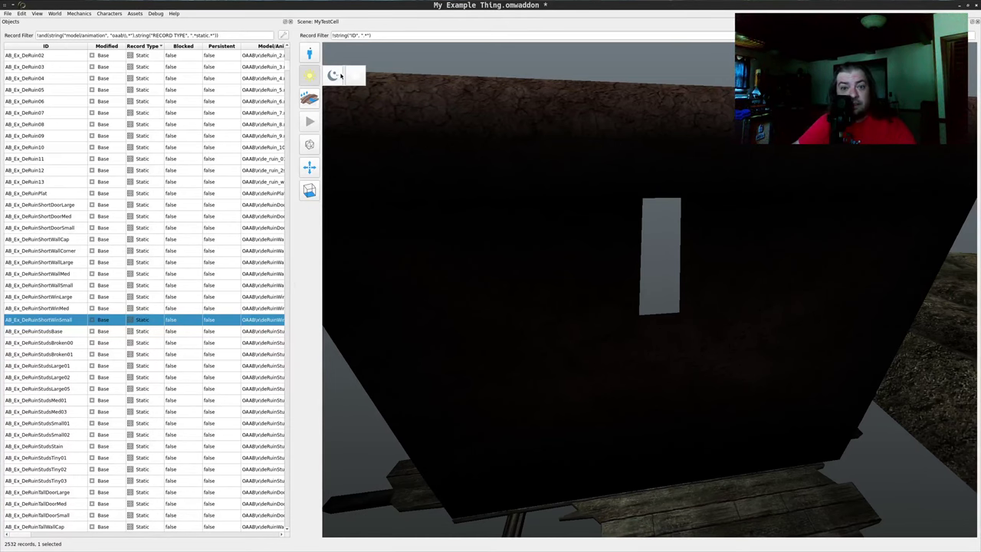
{"action": "left_click", "coordinate": [357, 76]}
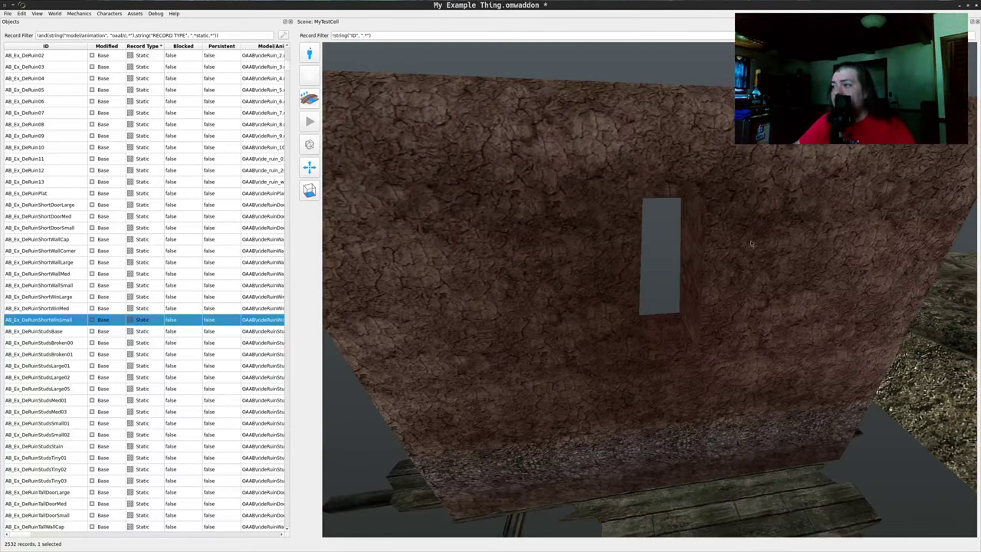
Examine the window wall from several angles, including how it sits relative to the plank platform.
{"action": "left_click_drag", "start_coordinate": [751, 243], "coordinate": [760, 250]}
{"action": "left_click_drag", "start_coordinate": [716, 123], "coordinate": [732, 230]}
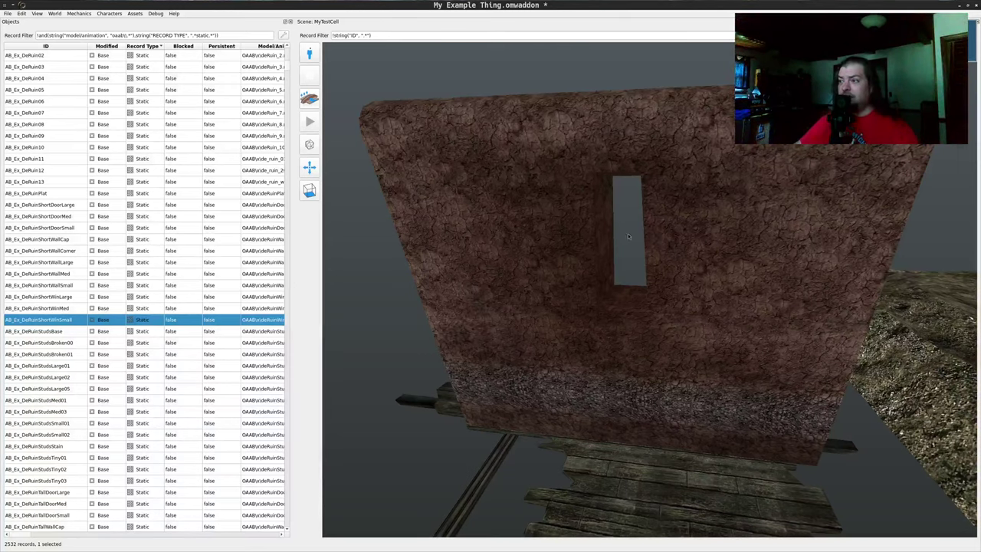
{"action": "left_click_drag", "start_coordinate": [628, 233], "coordinate": [559, 293]}
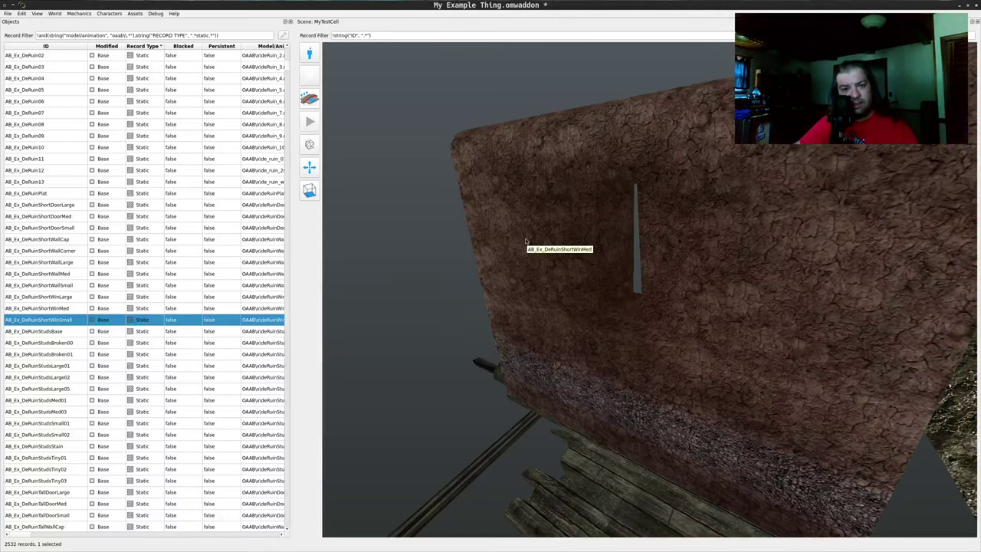
{"action": "left_click_drag", "start_coordinate": [571, 240], "coordinate": [611, 244]}
{"action": "key", "text": "w"}
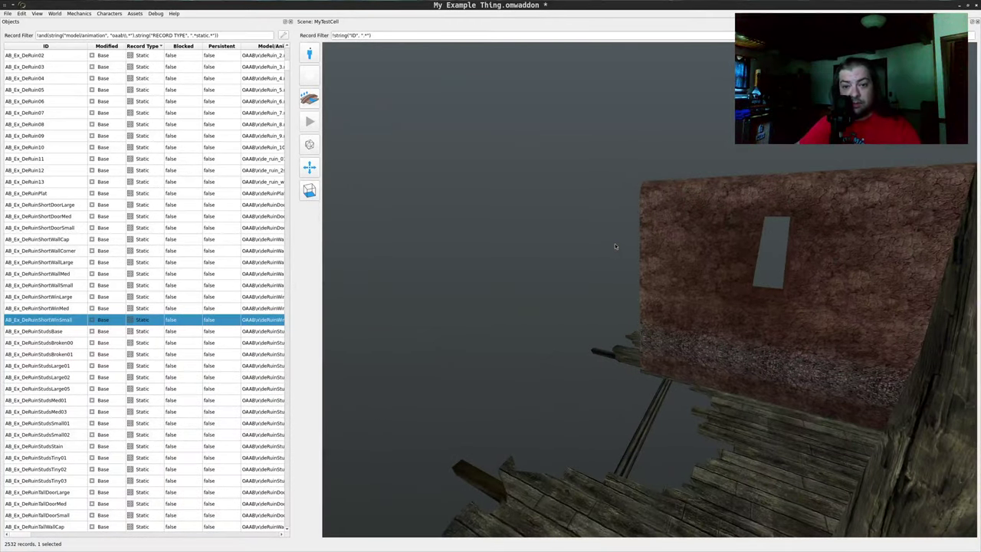
{"action": "key", "text": "w"}
{"action": "left_click_drag", "start_coordinate": [747, 240], "coordinate": [718, 309]}
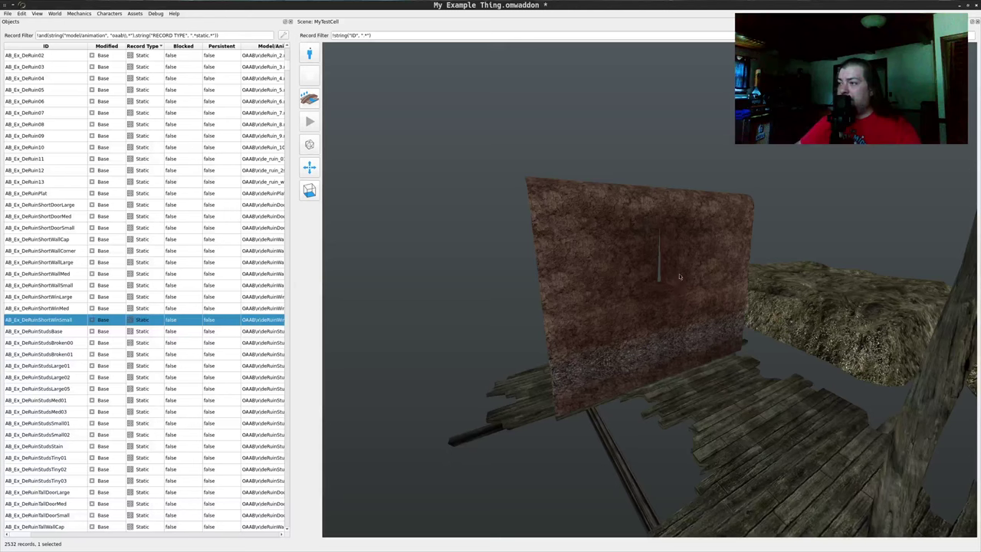
Select the window wall, try moving it along the vertical axis, and undo the move.
{"action": "left_click", "coordinate": [645, 227]}
{"action": "left_click_drag", "start_coordinate": [657, 148], "coordinate": [681, 186]}
{"action": "key", "text": "ctrl+z"}
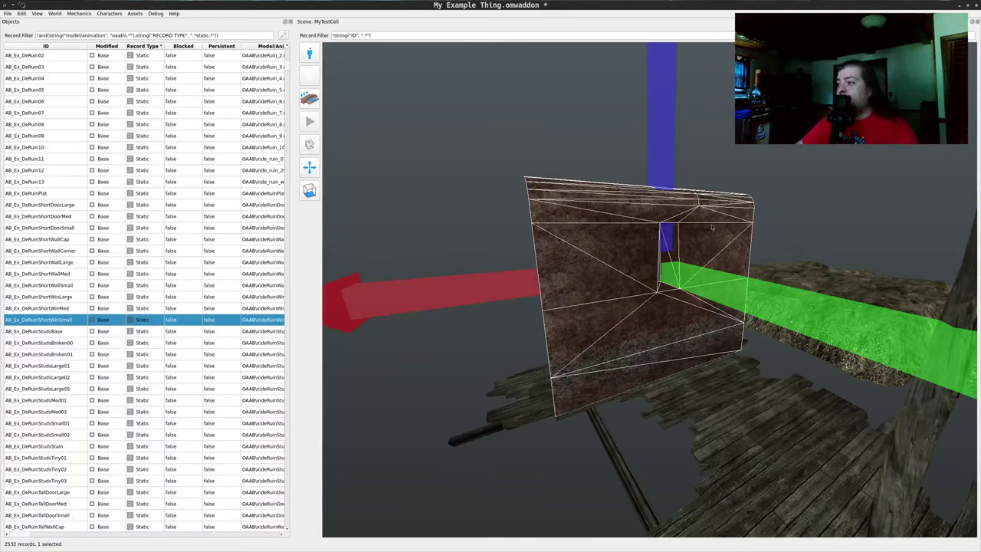